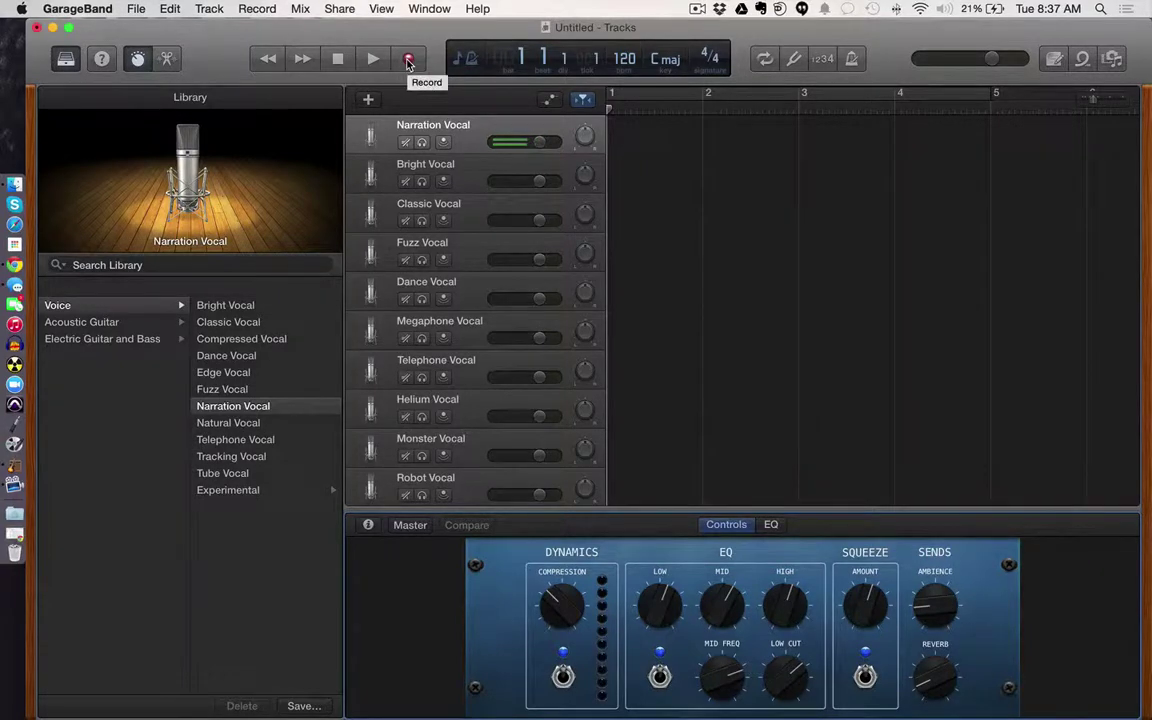
Record a spoken take of about nine bars on the Narration Vocal track and stop the recording
{"action": "left_click", "coordinate": [408, 62]}
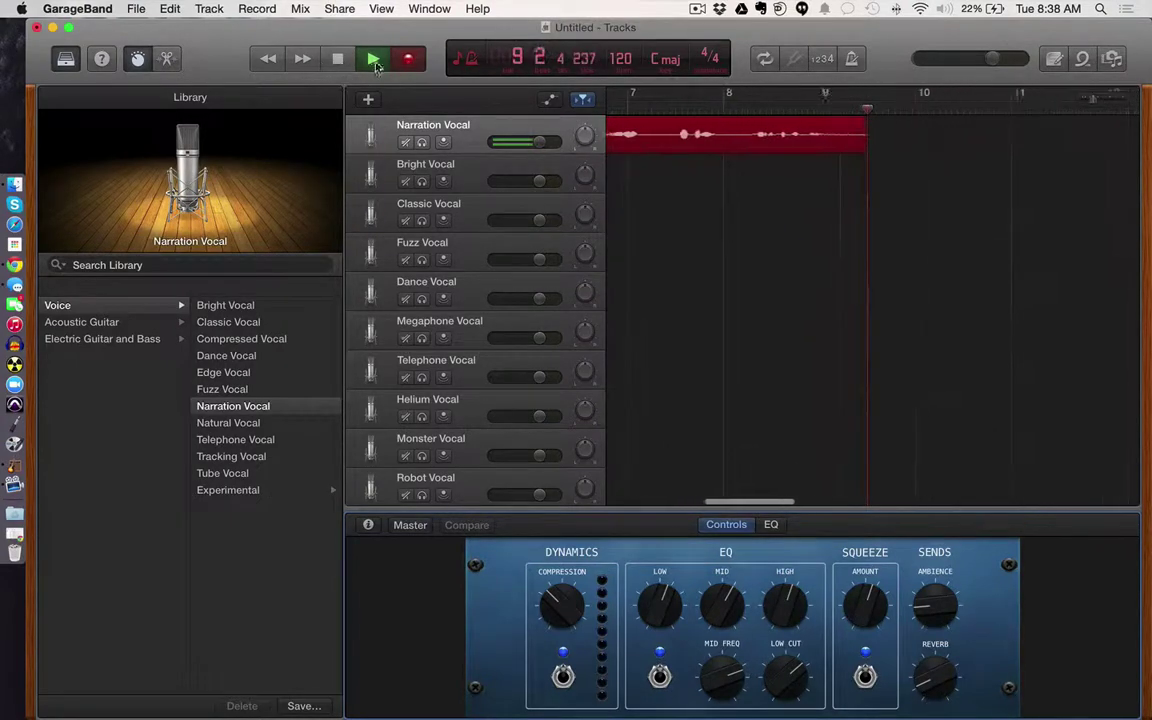
{"action": "left_click", "coordinate": [337, 59]}
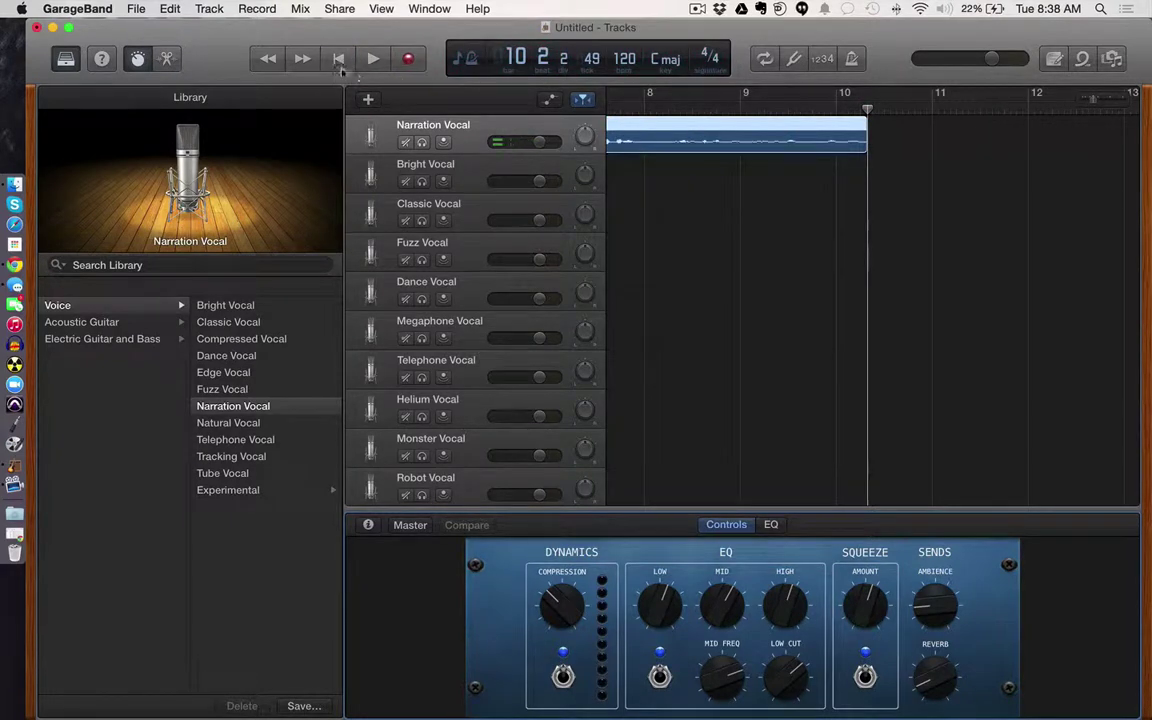
Rewind the playhead to the beginning of the recorded region, dismissing the mail notification along the way
{"action": "left_click", "coordinate": [271, 64]}
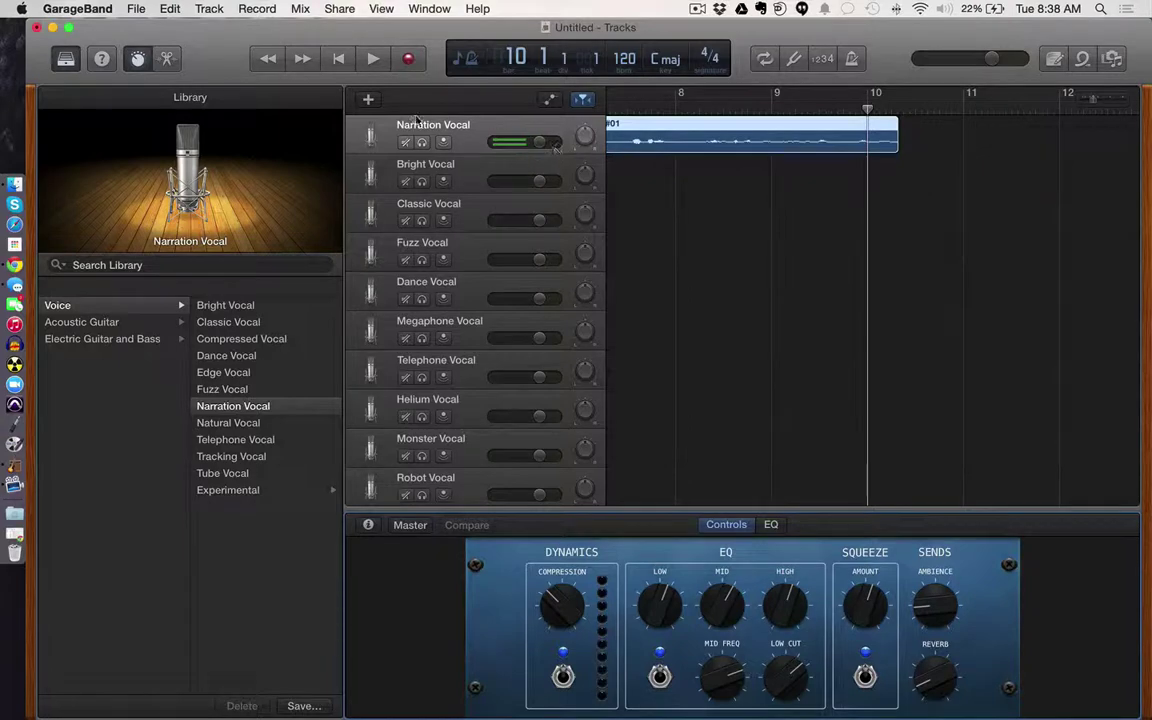
{"action": "left_click", "coordinate": [268, 62]}
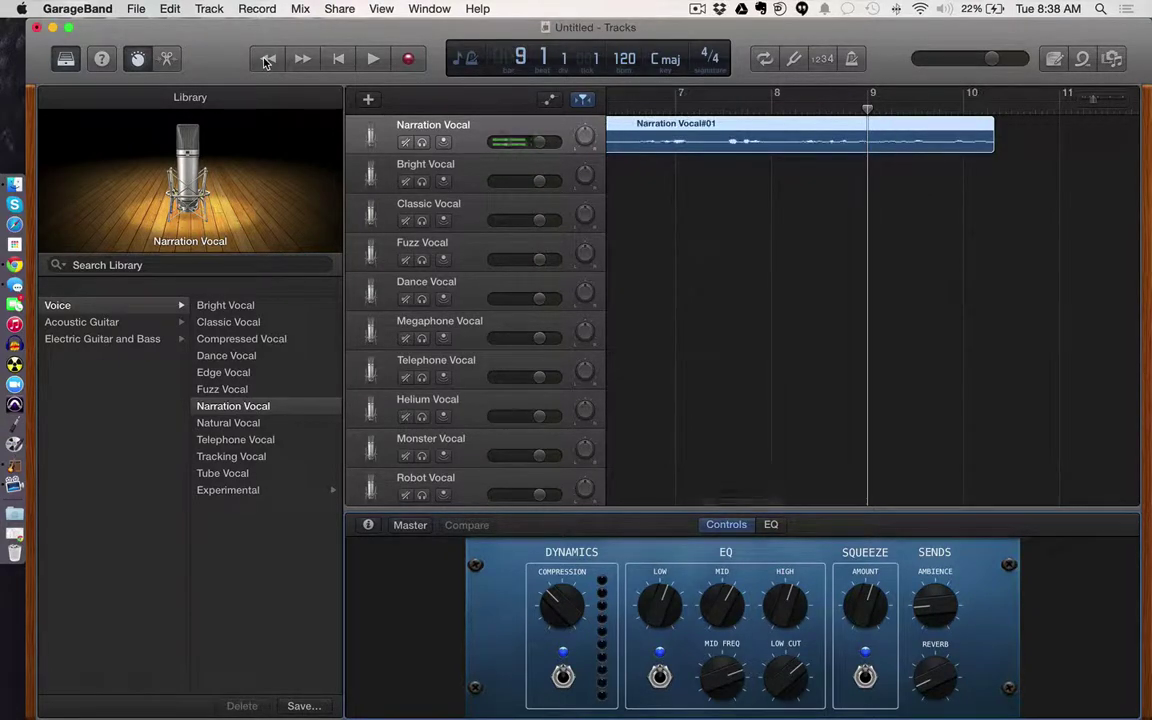
{"action": "left_click", "coordinate": [267, 62]}
{"action": "left_click", "coordinate": [266, 62]}
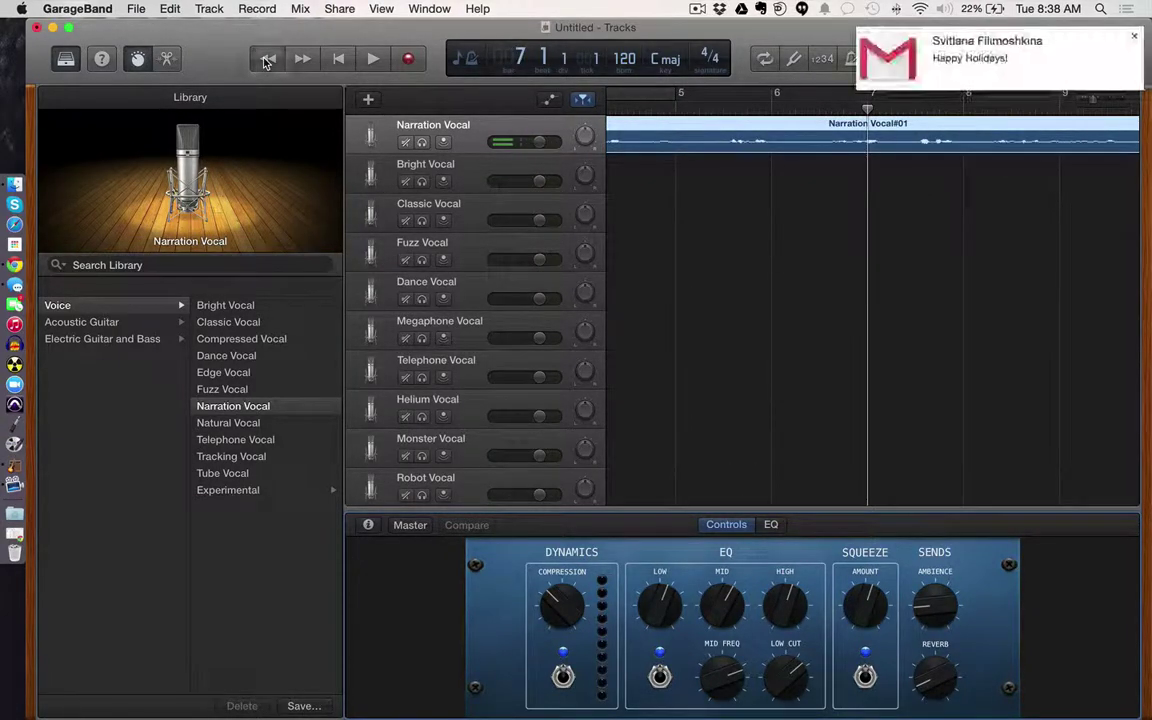
{"action": "left_click", "coordinate": [266, 62]}
{"action": "left_click", "coordinate": [266, 62]}
{"action": "left_click", "coordinate": [266, 62]}
{"action": "left_click", "coordinate": [266, 62]}
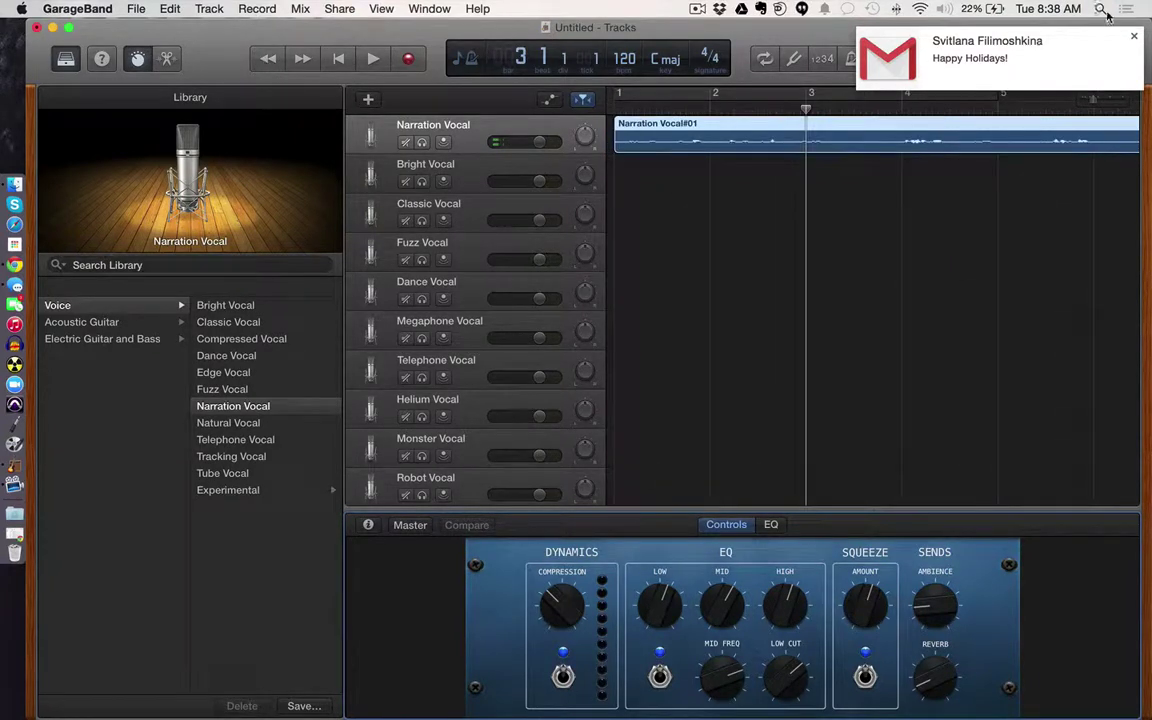
{"action": "left_click", "coordinate": [1134, 37]}
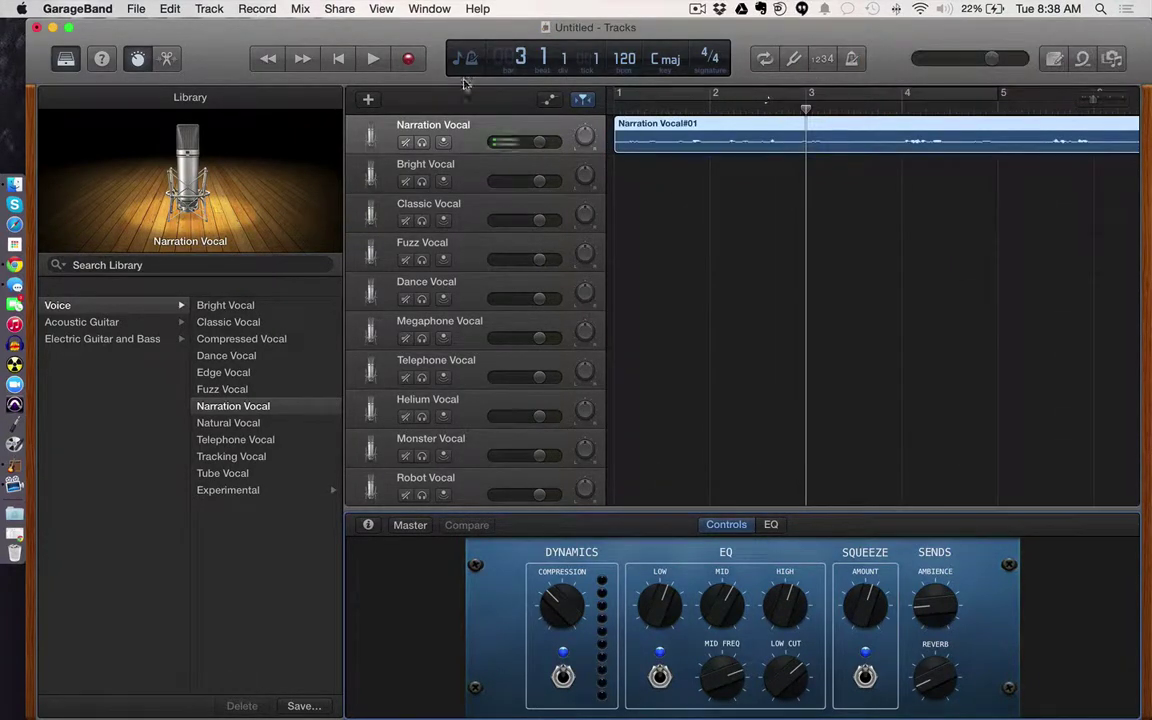
{"action": "left_click", "coordinate": [262, 61]}
{"action": "left_click", "coordinate": [262, 61]}
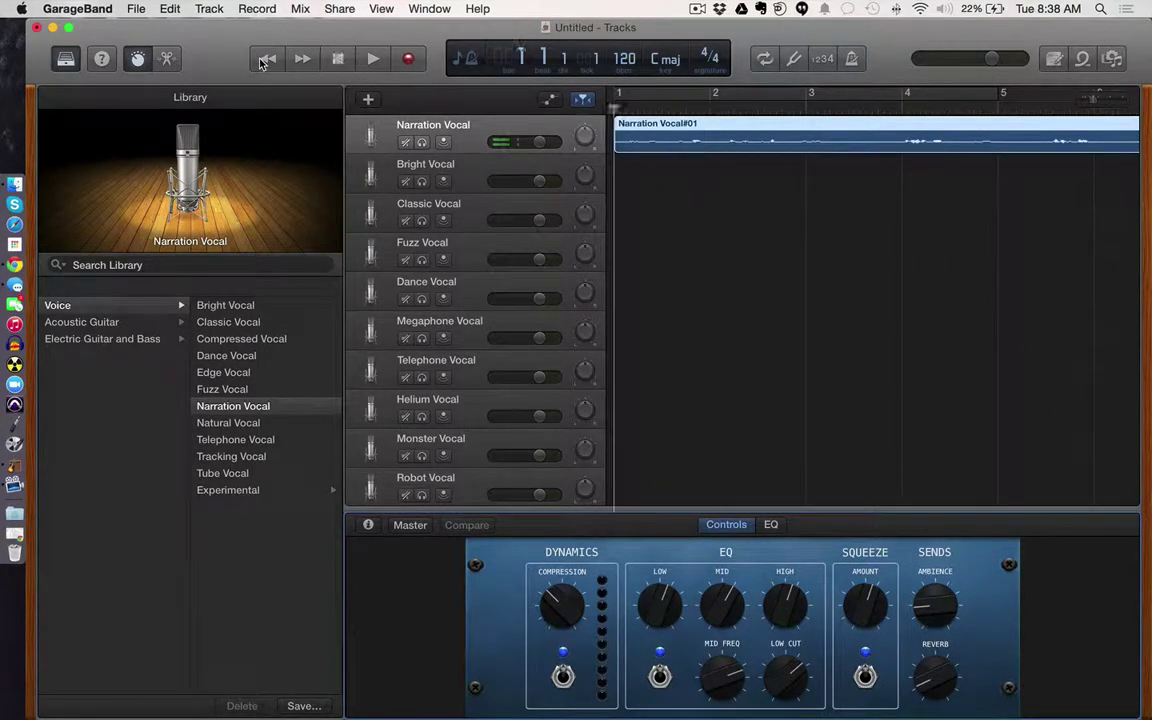
Play back the opening bars of the recorded narration and stop playback
{"action": "left_click", "coordinate": [372, 60]}
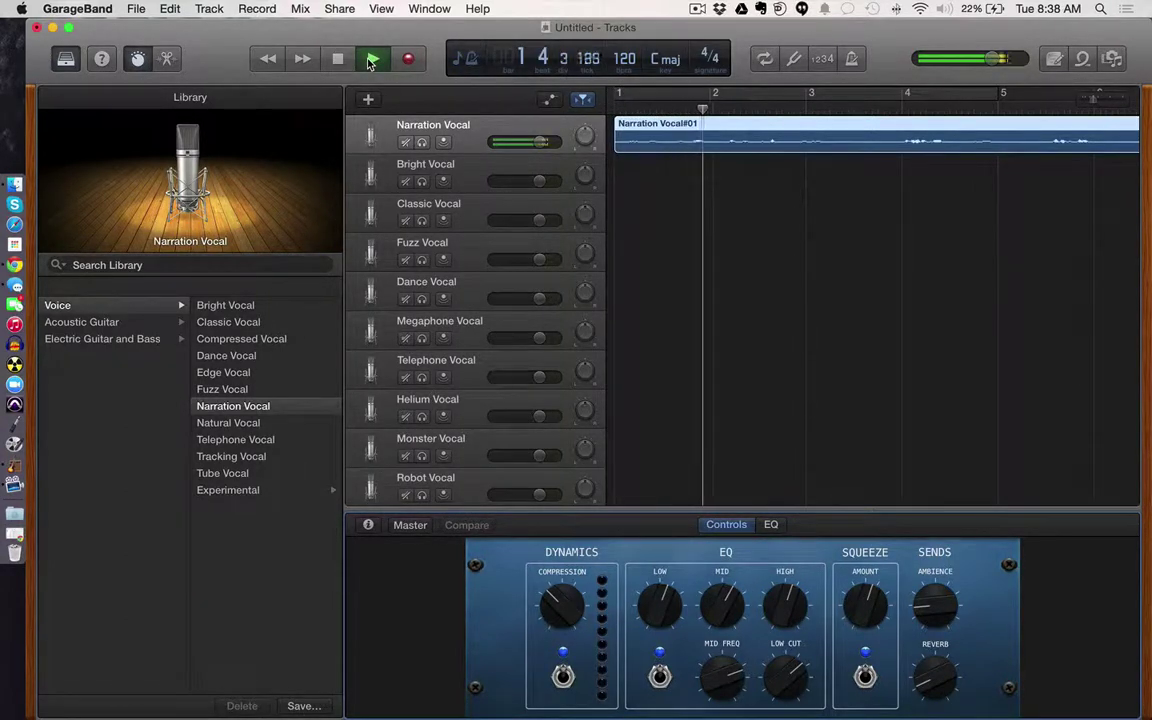
{"action": "left_click", "coordinate": [370, 61]}
{"action": "left_click", "coordinate": [371, 60]}
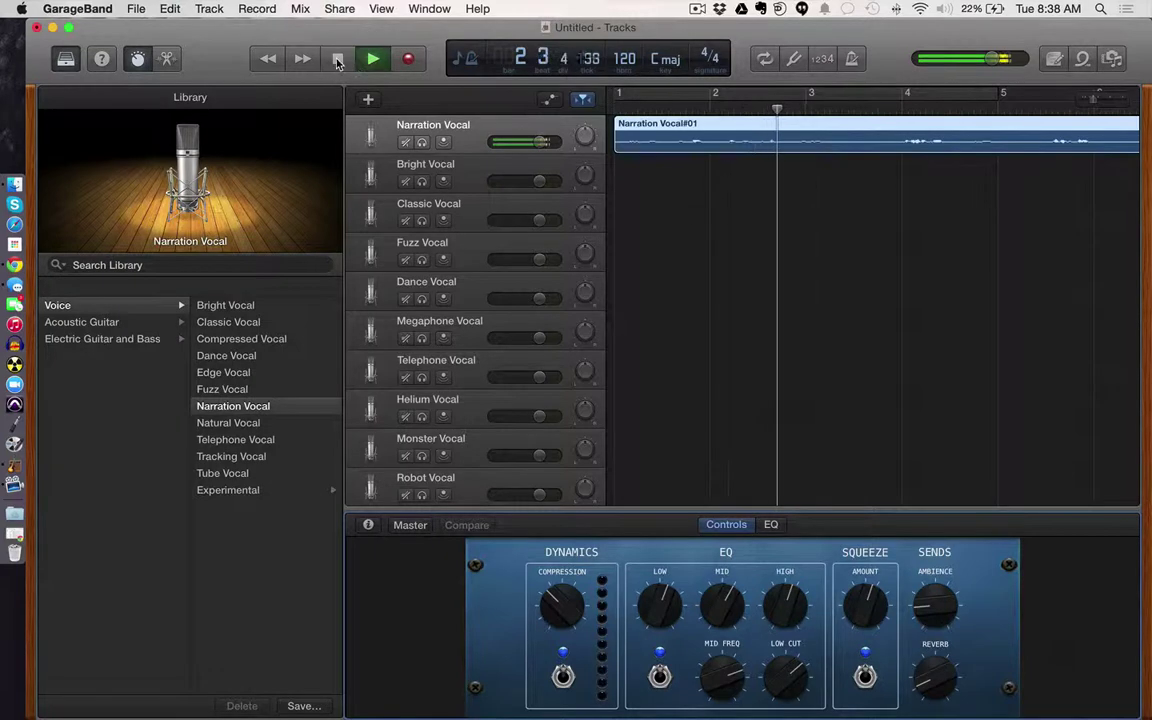
{"action": "left_click", "coordinate": [338, 61]}
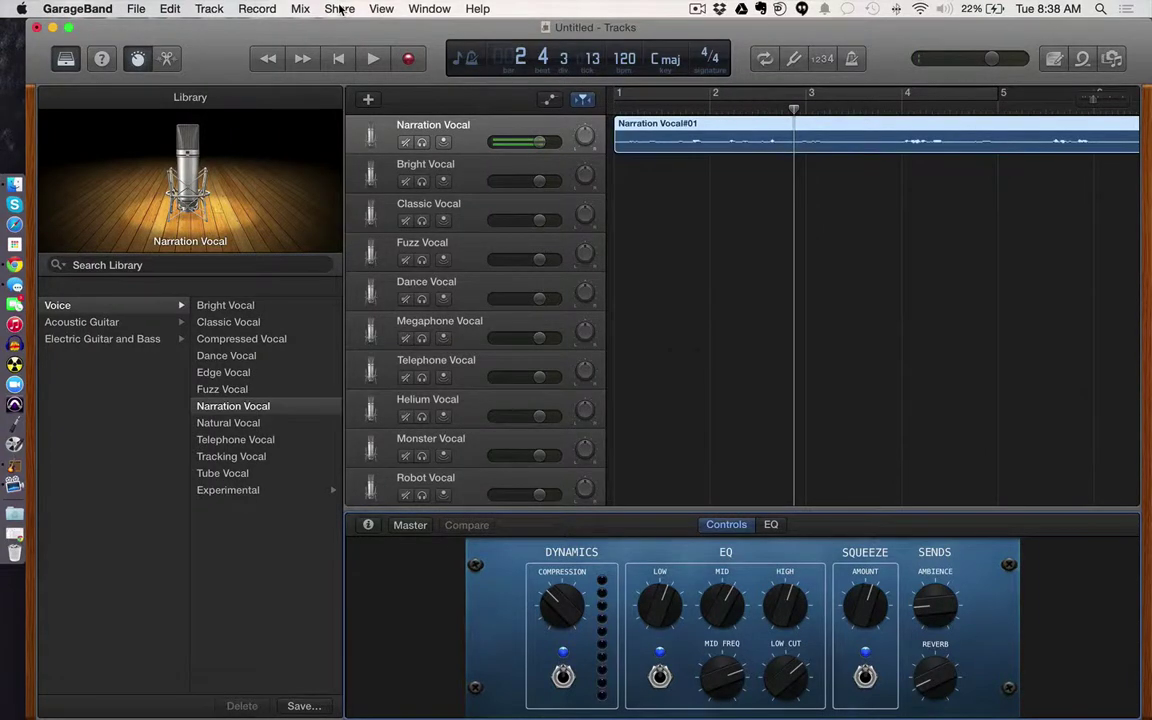
Start exporting the song to disk as an MP3 with High Quality (192 kBit/s)
{"action": "left_click", "coordinate": [339, 9]}
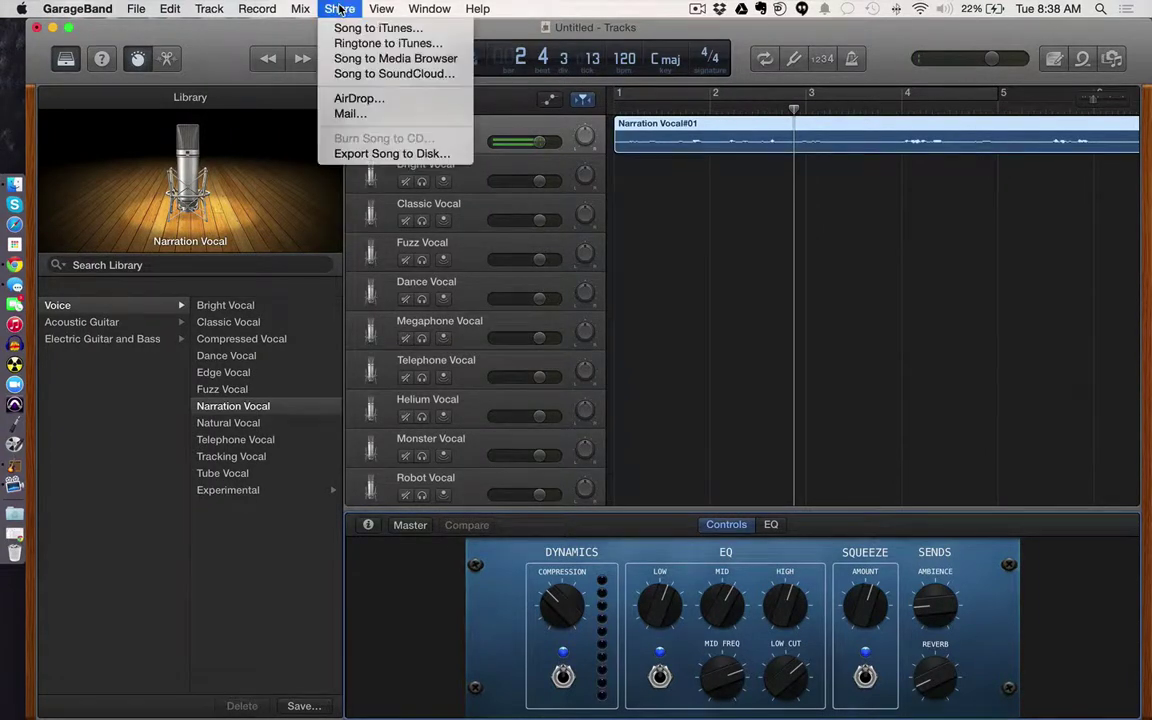
{"action": "left_click", "coordinate": [362, 155]}
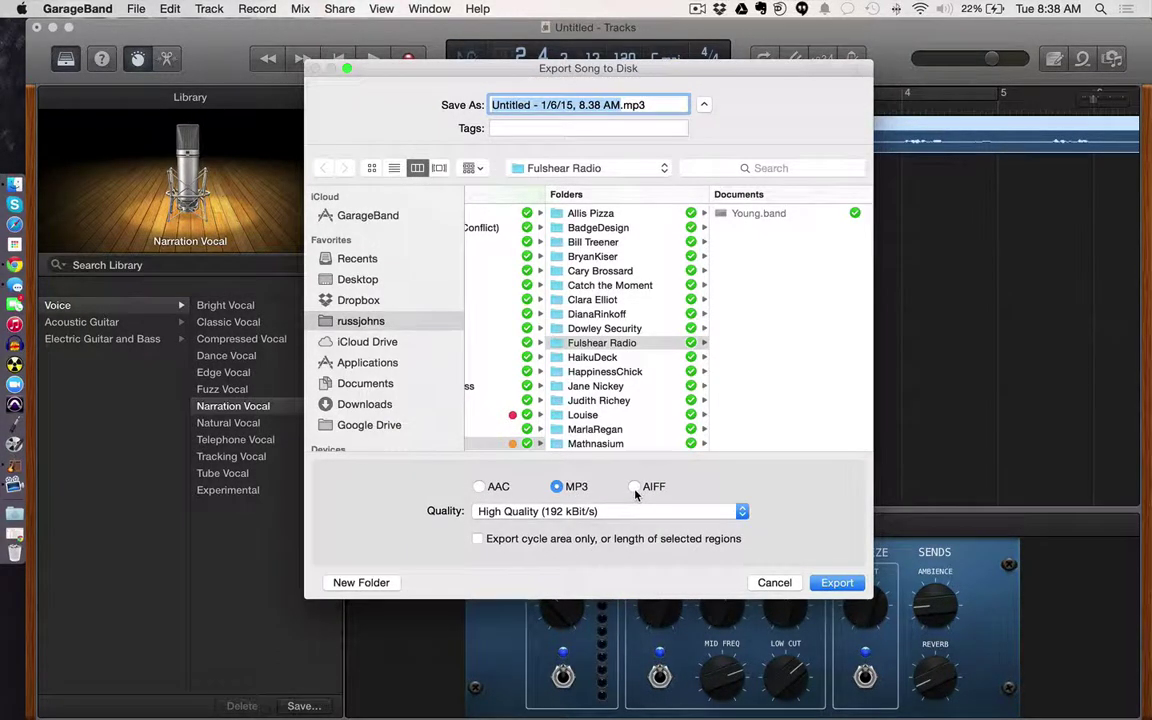
{"action": "left_click", "coordinate": [742, 512]}
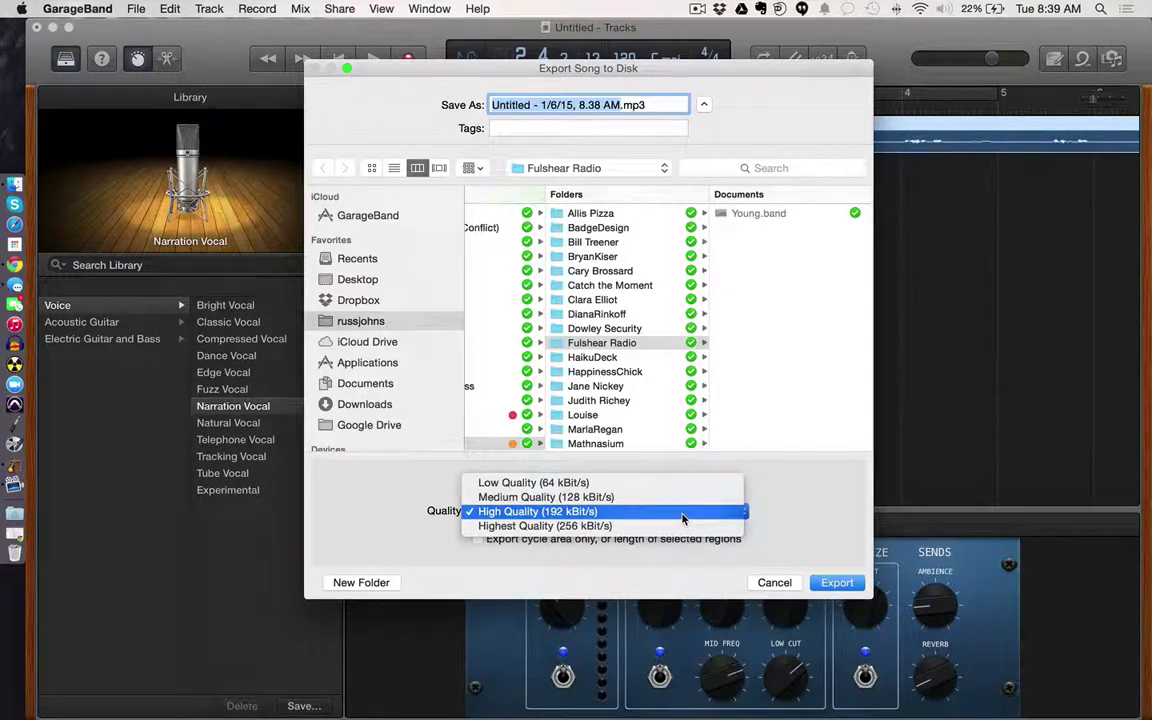
{"action": "left_click", "coordinate": [683, 518]}
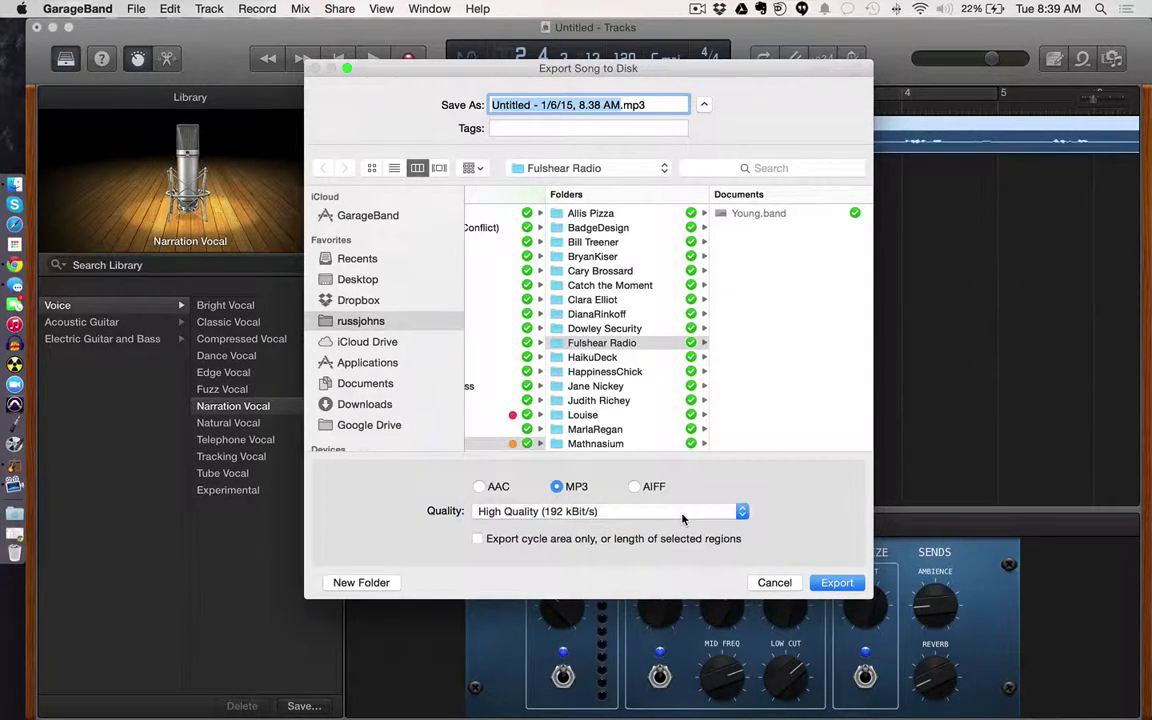
Export the MP3 to the Desktop, naming the file with the person's first name followed by "CinderellaCEO"
{"action": "left_click", "coordinate": [358, 280]}
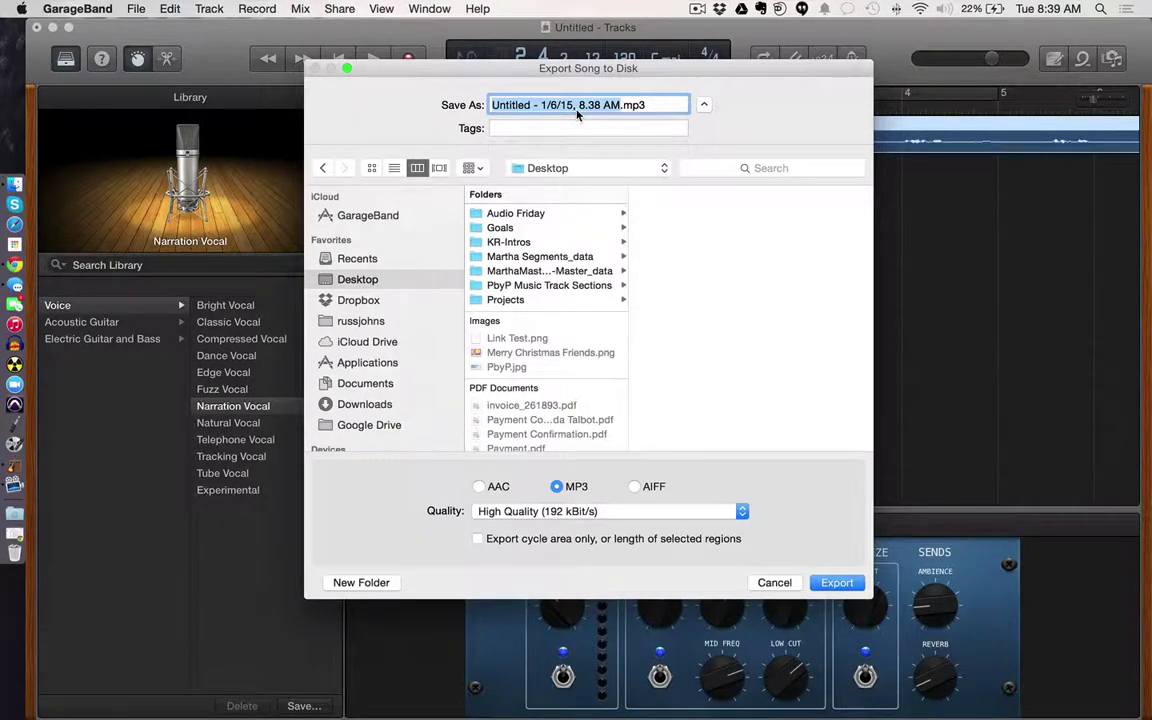
{"action": "type", "text": "Cary"}
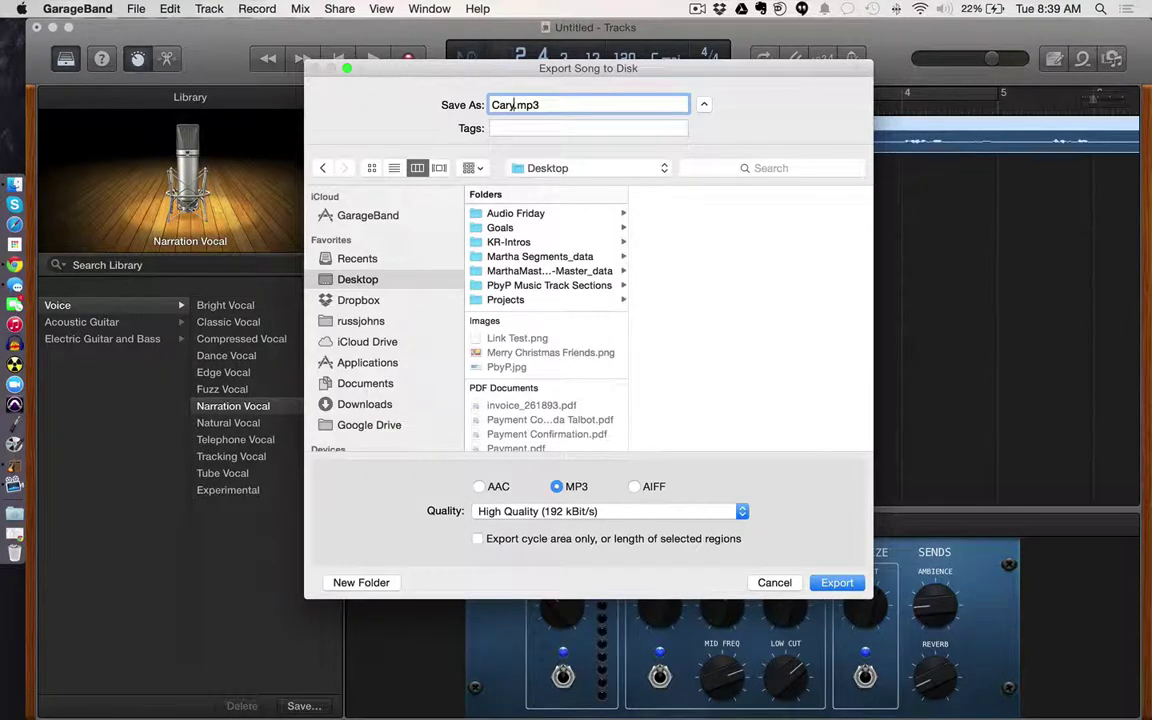
{"action": "type", "text": " -Cinderella"}
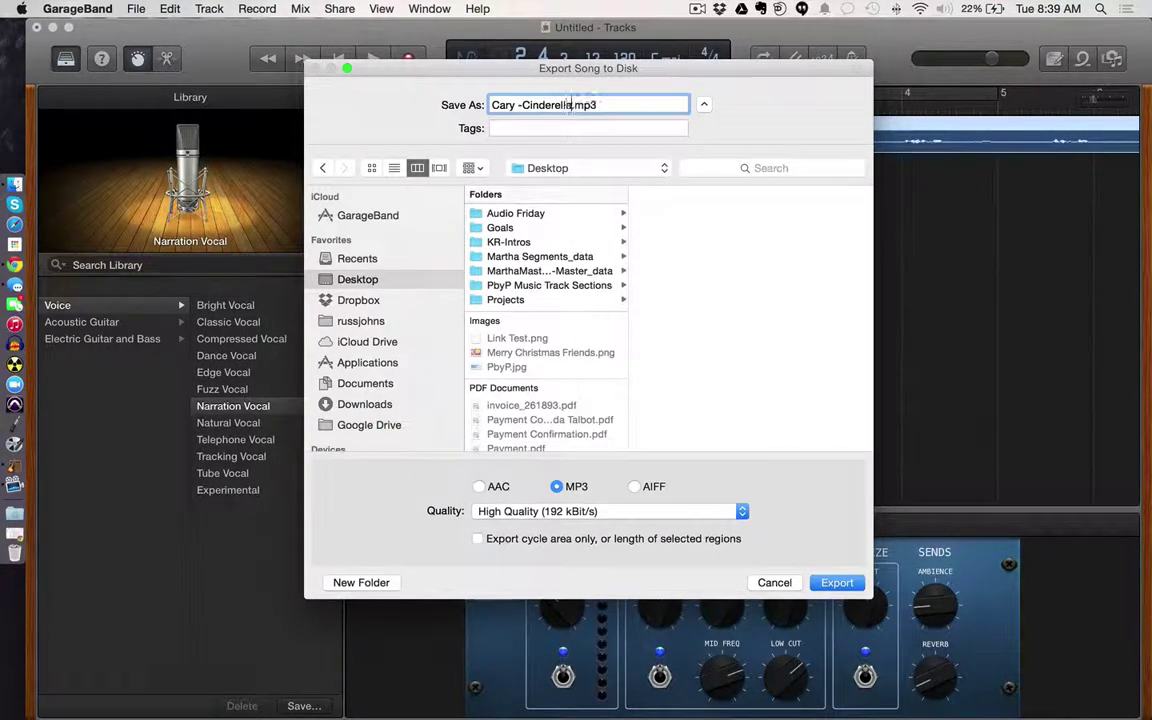
{"action": "type", "text": "CEO"}
{"action": "left_click", "coordinate": [837, 583]}
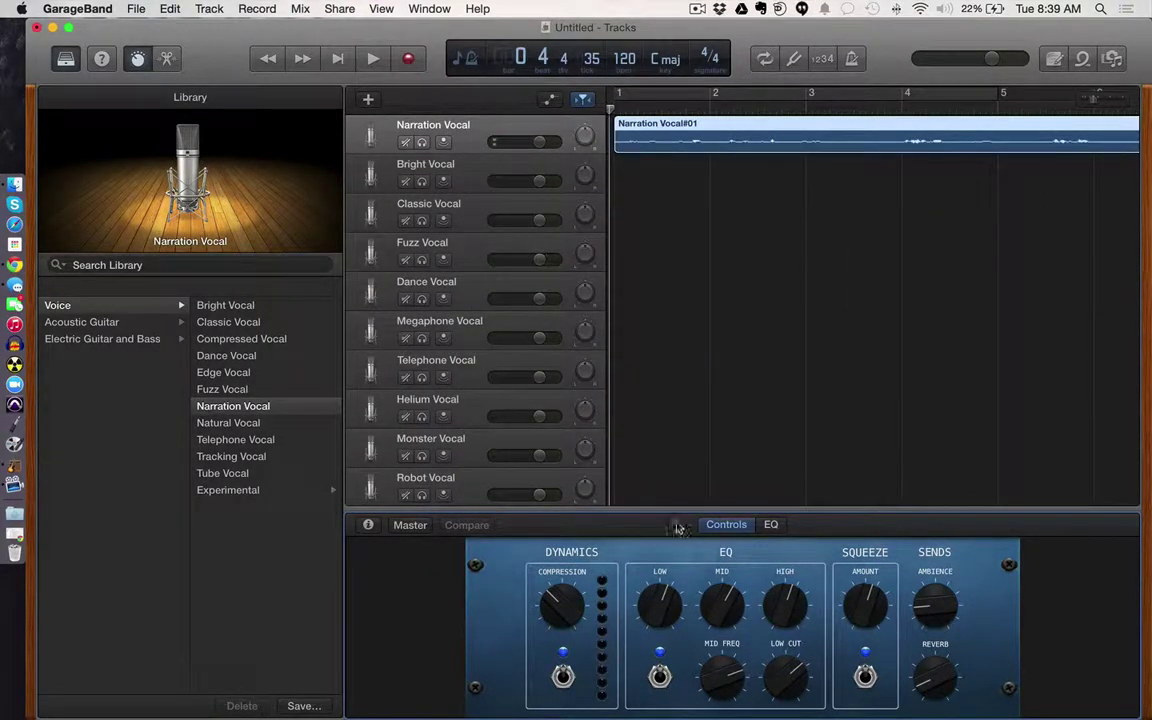
Minimize the project, close the recording-setup window to check the exported MP3 on the desktop, and return to the GarageBand project
{"action": "left_click", "coordinate": [52, 28]}
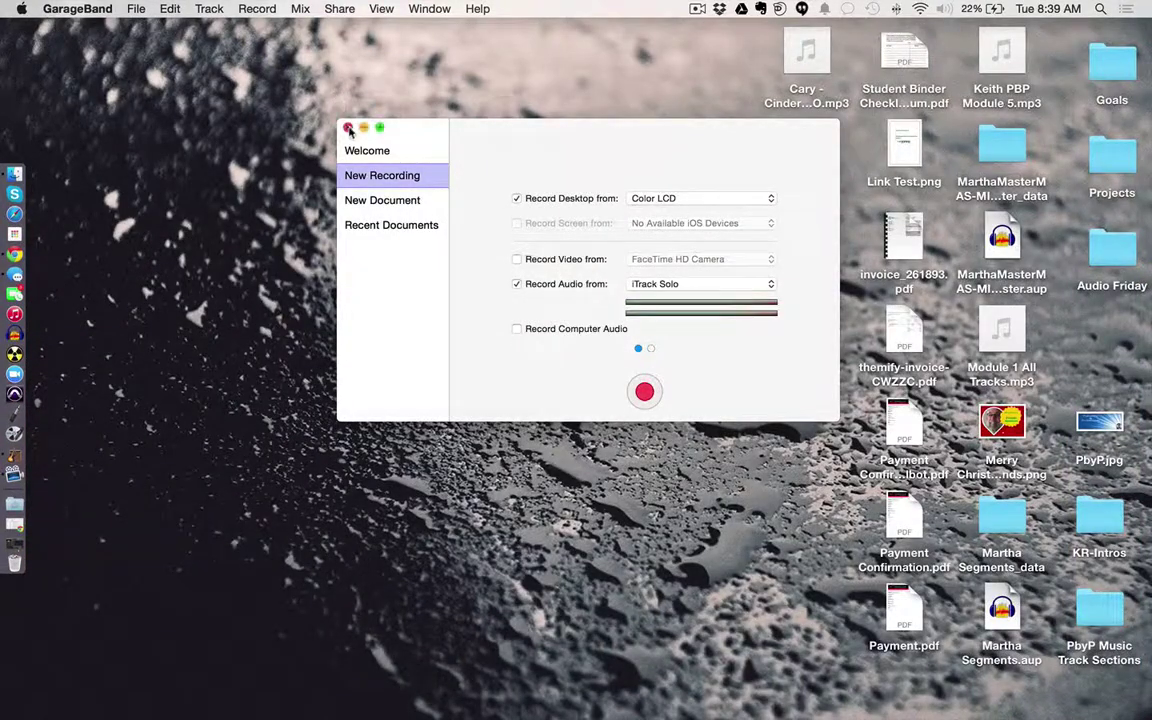
{"action": "left_click", "coordinate": [347, 128]}
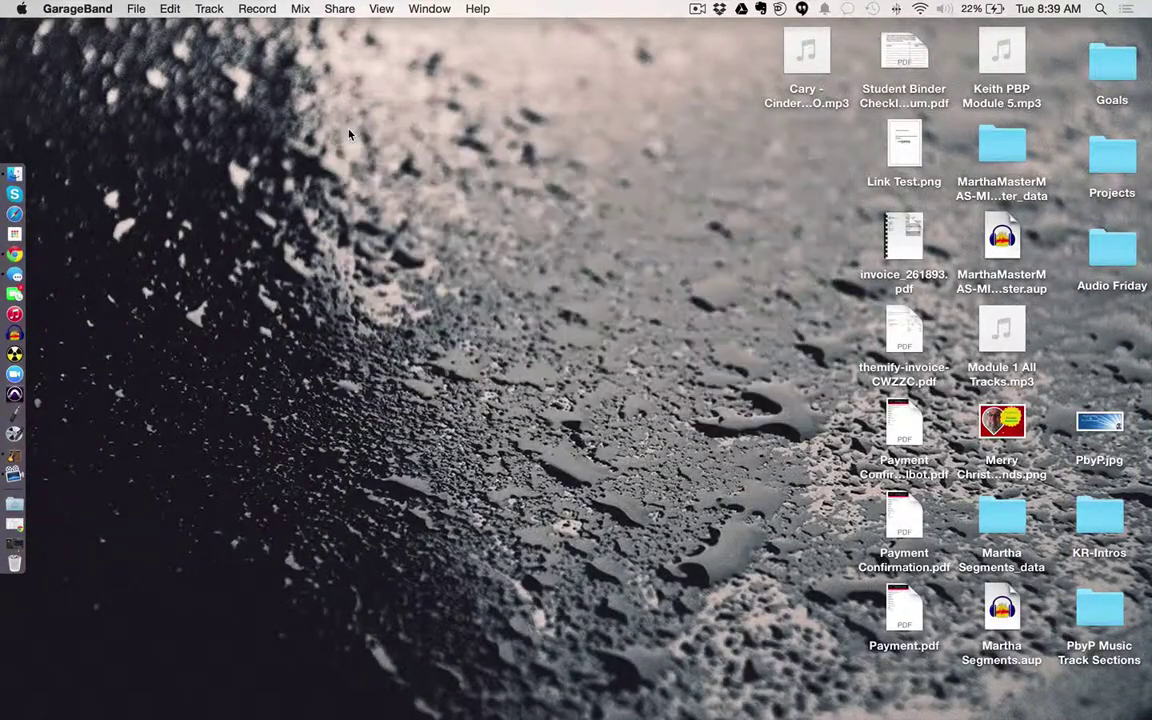
{"action": "left_click", "coordinate": [809, 52]}
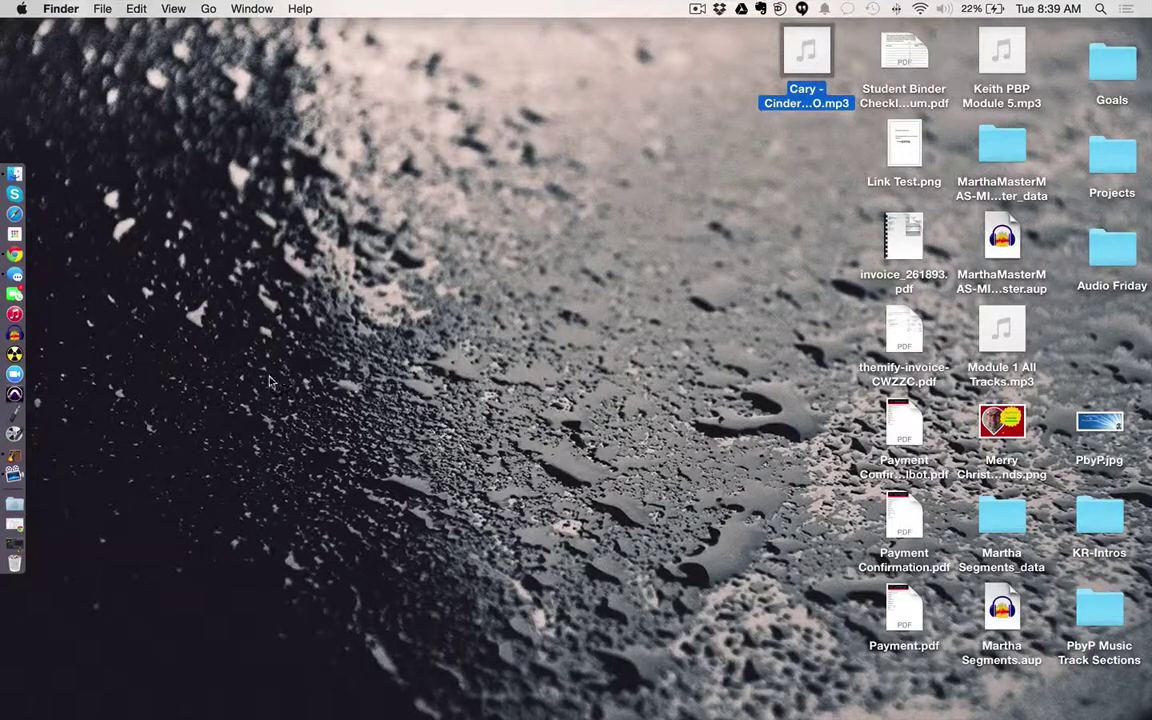
{"action": "left_click", "coordinate": [16, 544]}
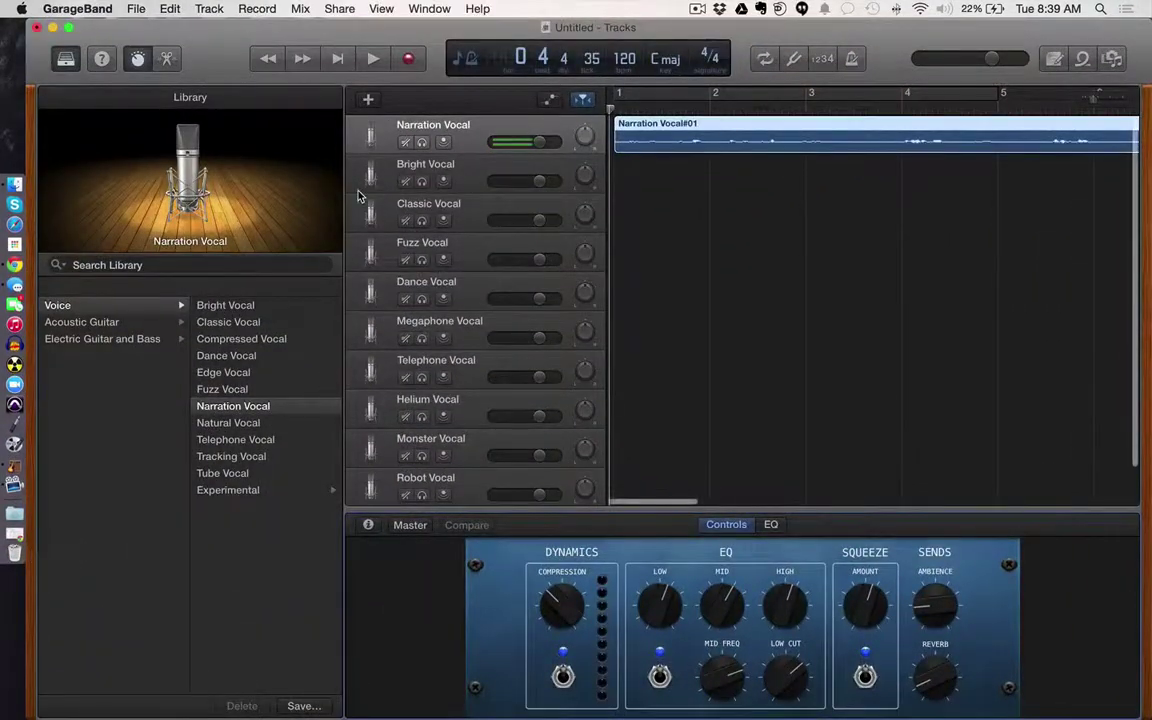
Open the Audio/MIDI preferences and choose Aggregate Device as the output device
{"action": "left_click", "coordinate": [78, 10]}
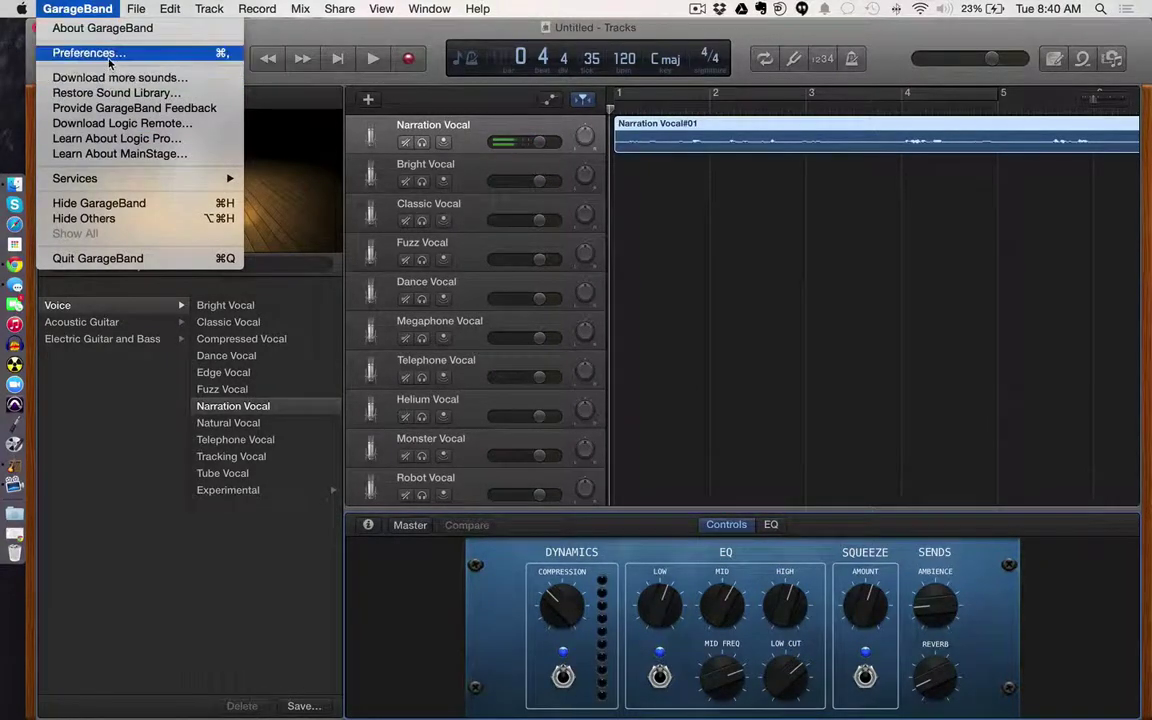
{"action": "mouse_move", "coordinate": [135, 10]}
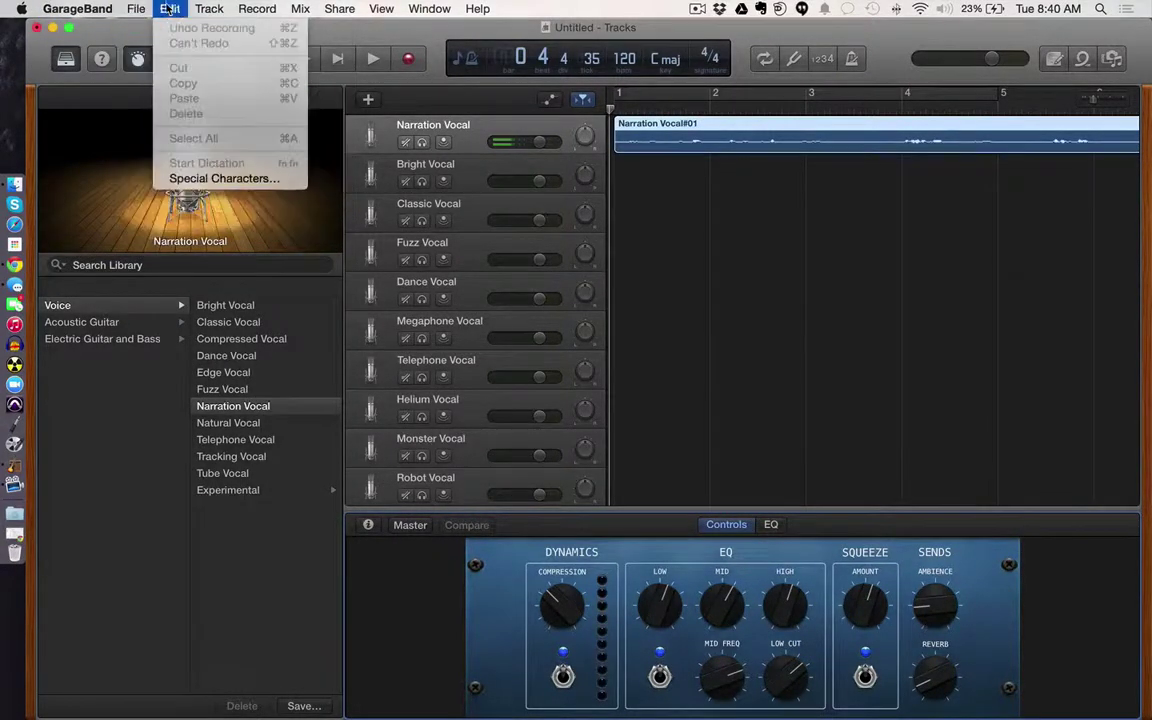
{"action": "mouse_move", "coordinate": [390, 16]}
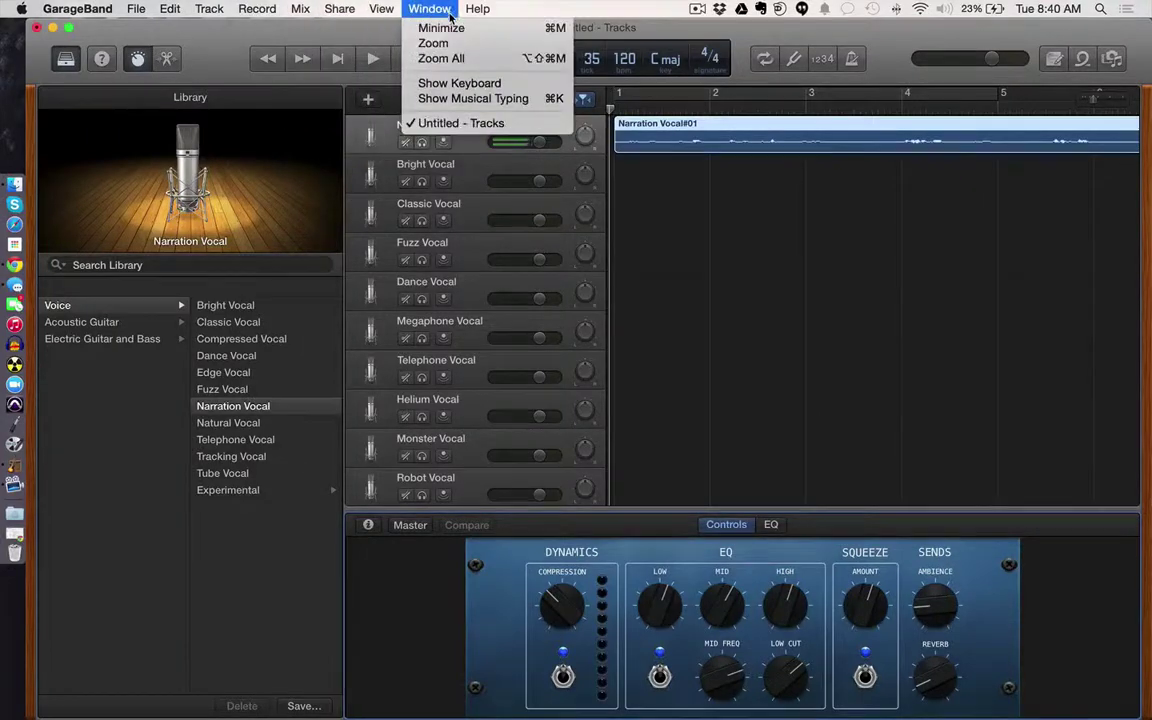
{"action": "mouse_move", "coordinate": [271, 18]}
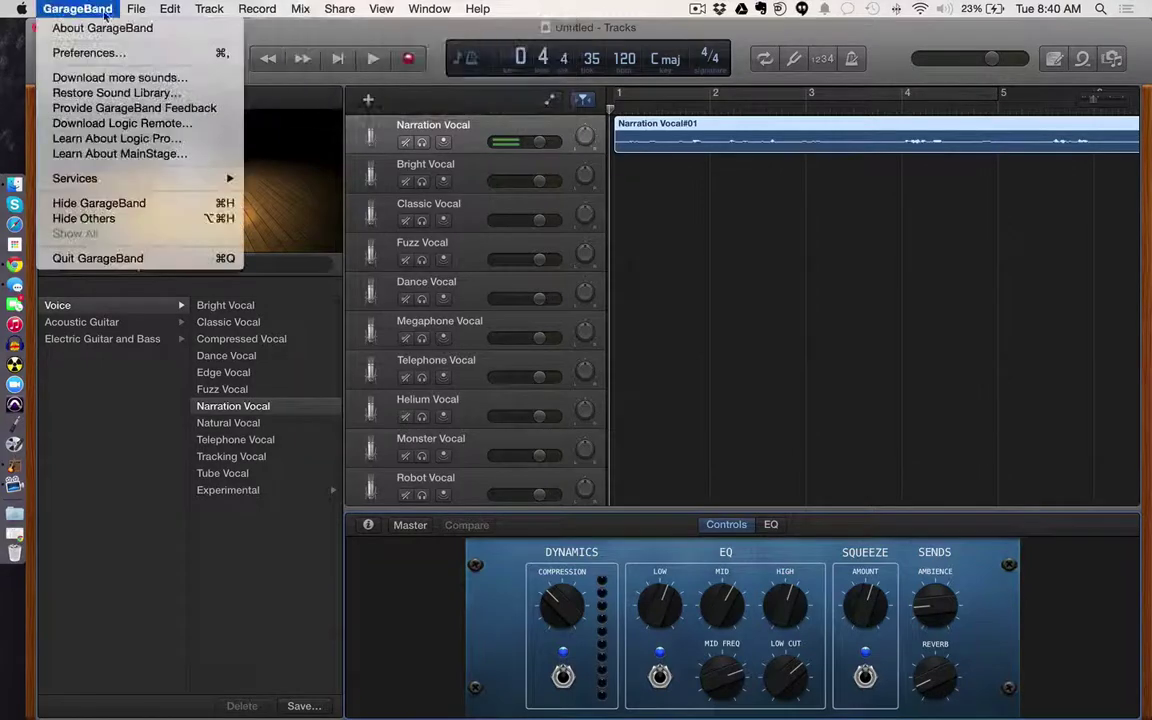
{"action": "mouse_move", "coordinate": [132, 14]}
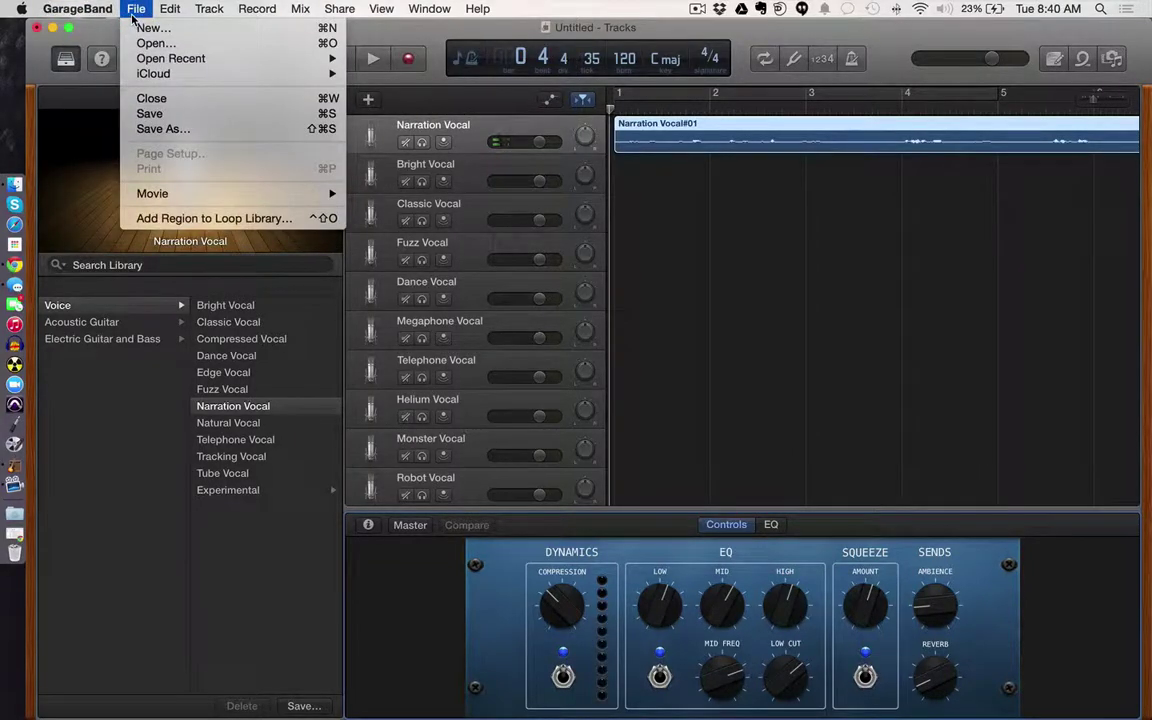
{"action": "mouse_move", "coordinate": [170, 10]}
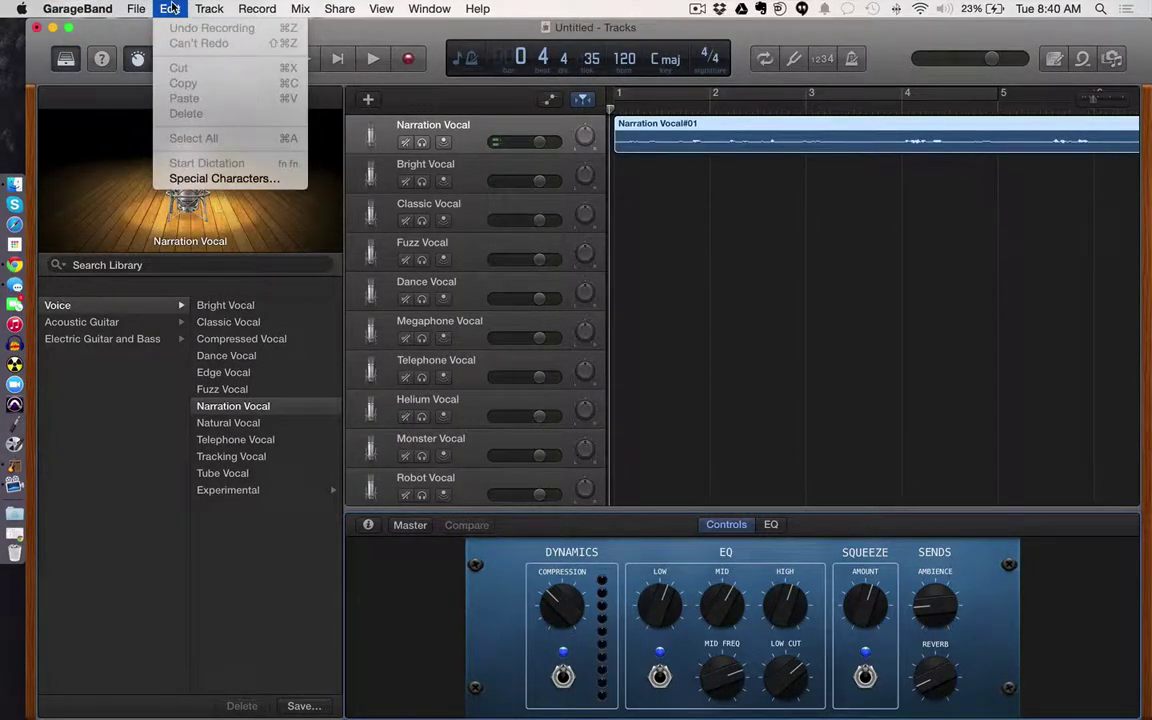
{"action": "mouse_move", "coordinate": [245, 9]}
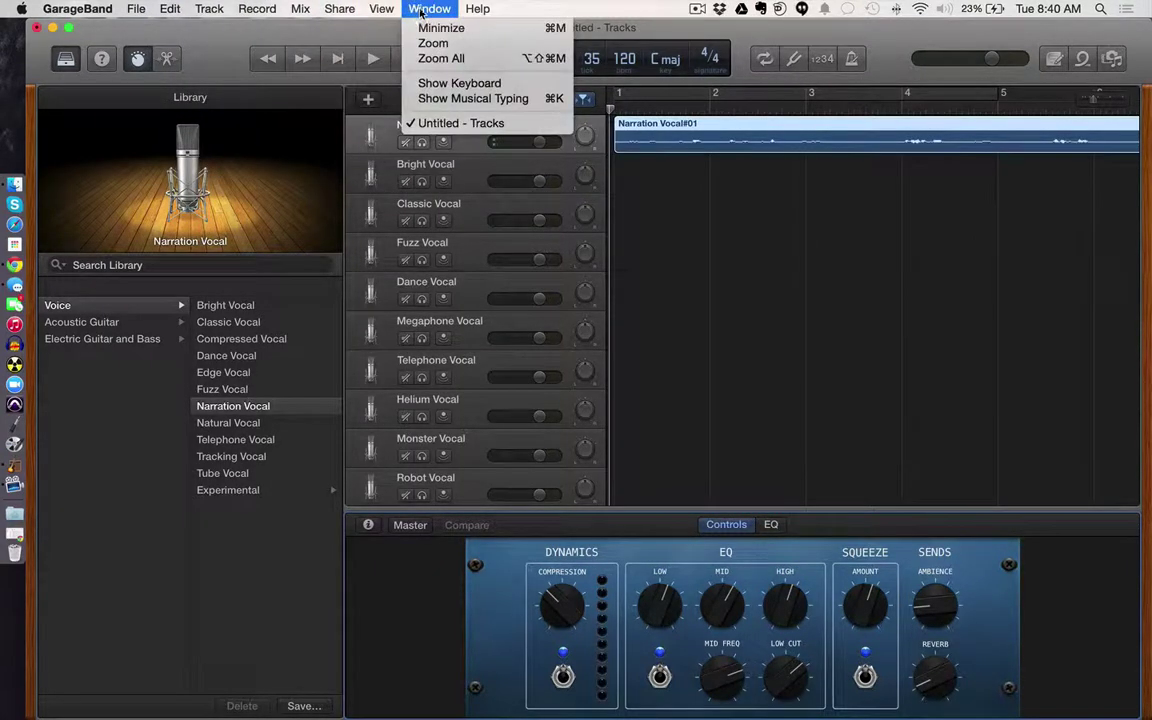
{"action": "mouse_move", "coordinate": [78, 9]}
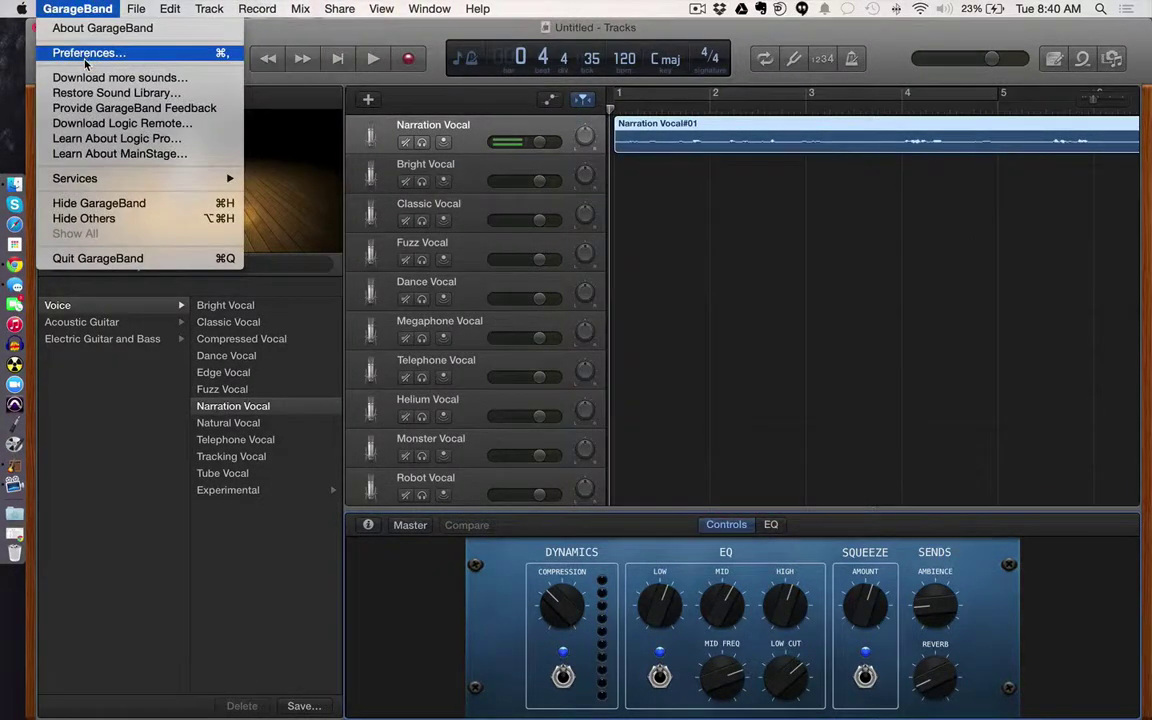
{"action": "left_click", "coordinate": [80, 51]}
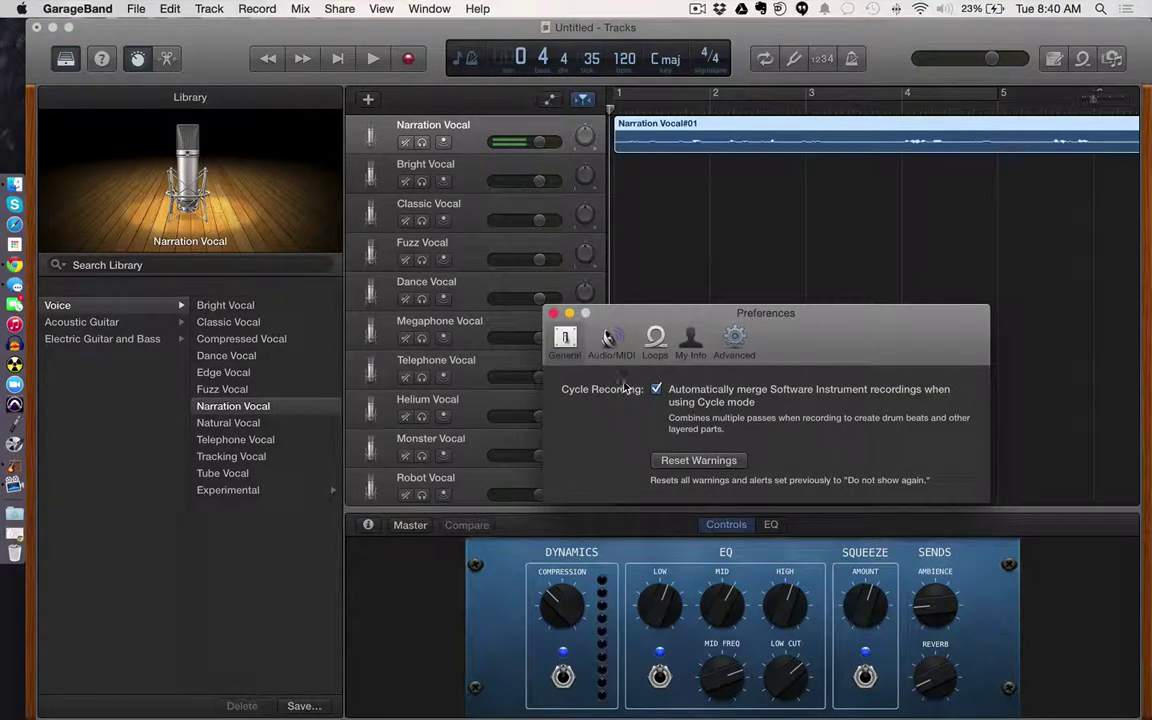
{"action": "left_click", "coordinate": [610, 345]}
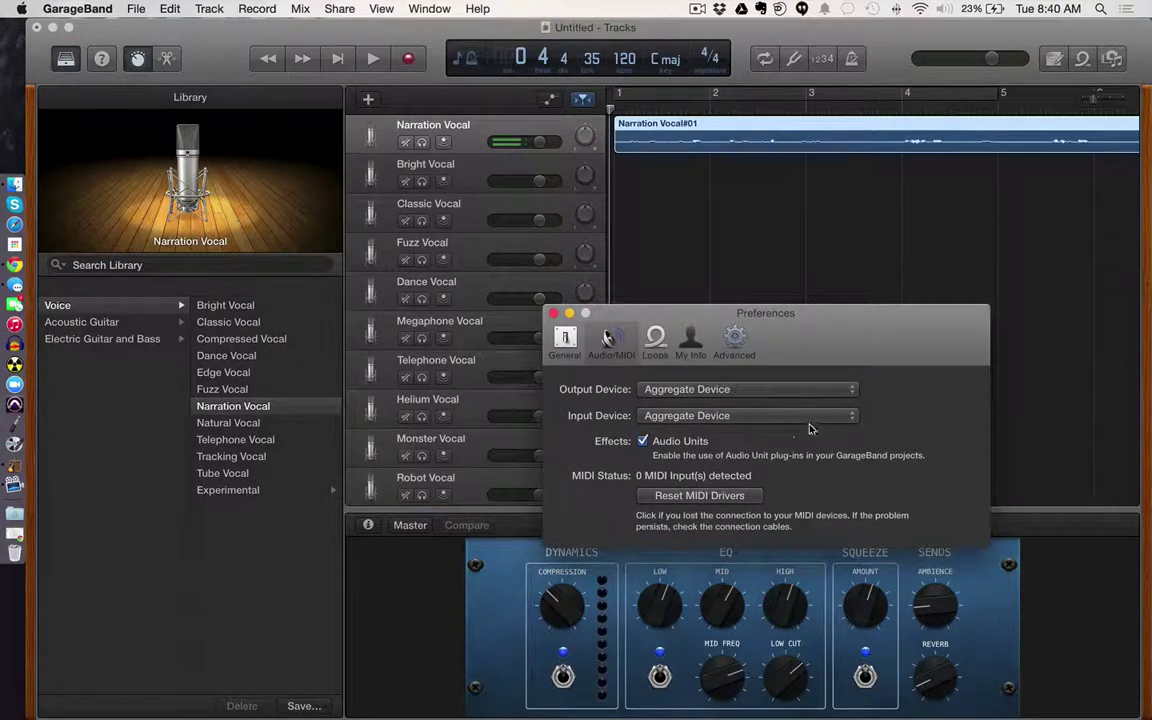
{"action": "left_click", "coordinate": [853, 396]}
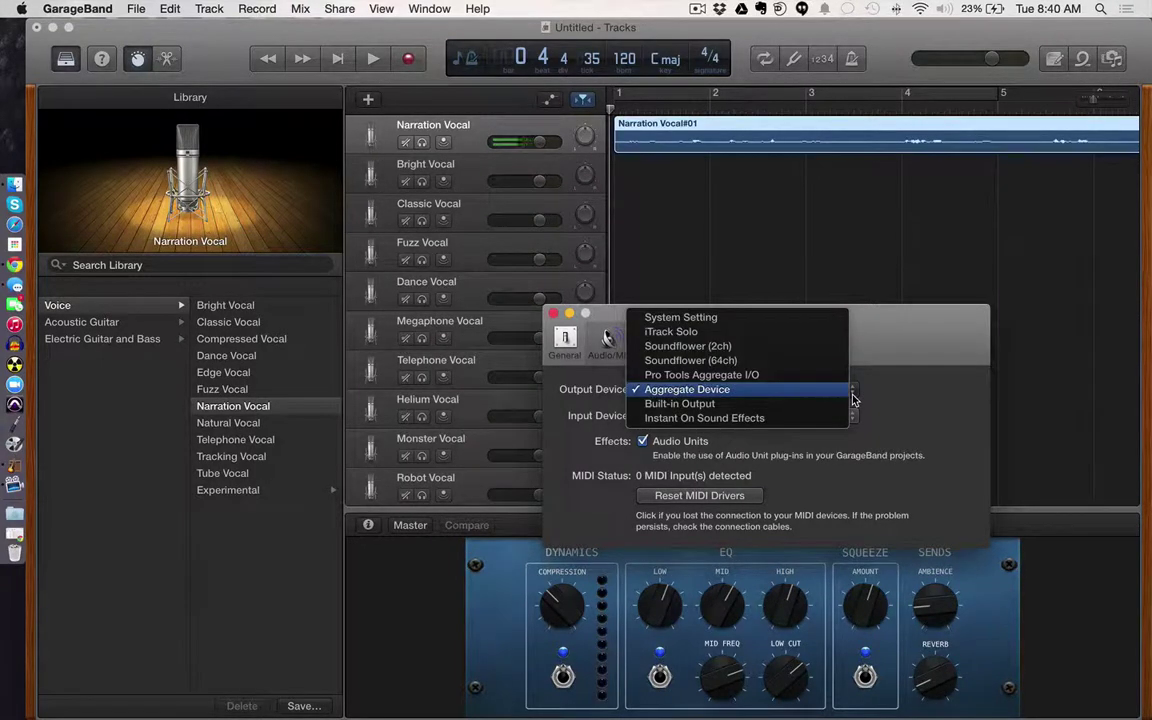
{"action": "left_click", "coordinate": [803, 390]}
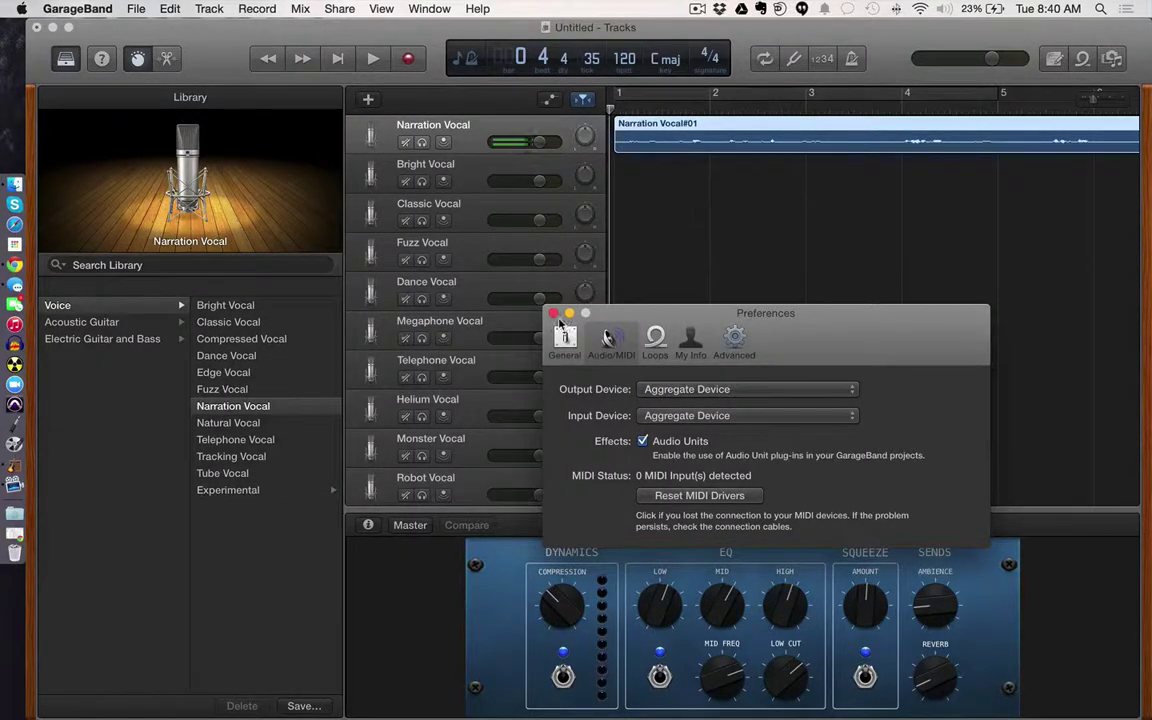
Close and reopen the GarageBand preferences to review the Audio/MIDI output and input devices, and close the window again
{"action": "left_click", "coordinate": [553, 313]}
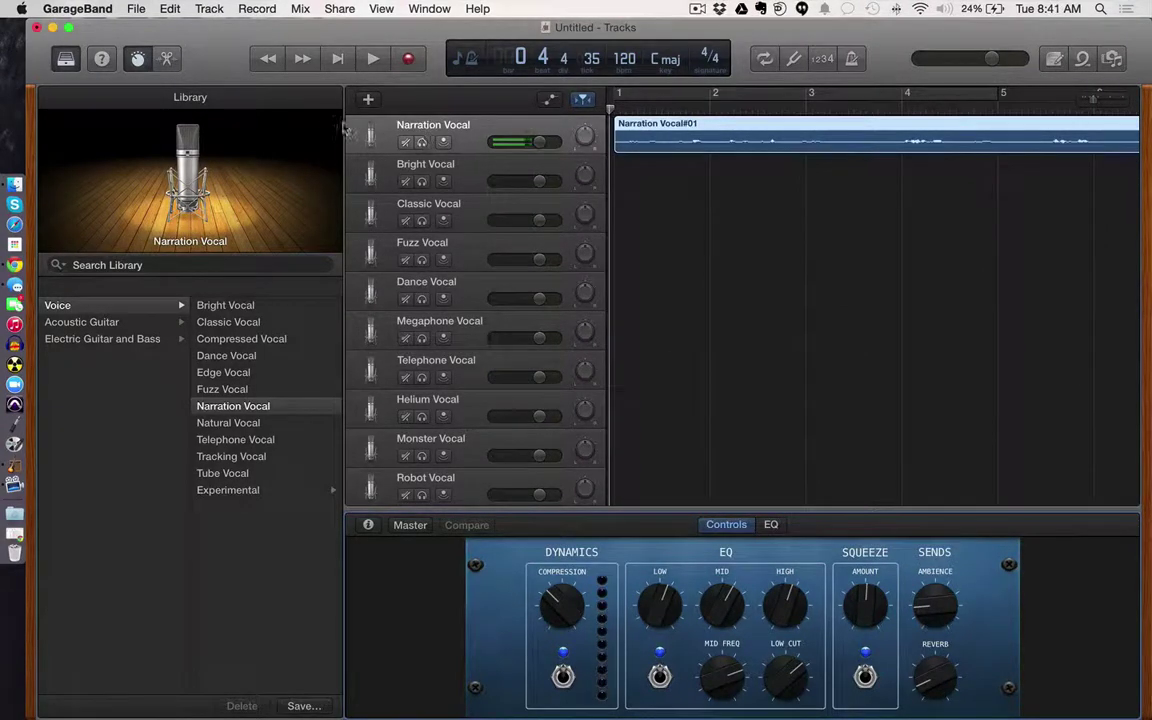
{"action": "left_click", "coordinate": [21, 9]}
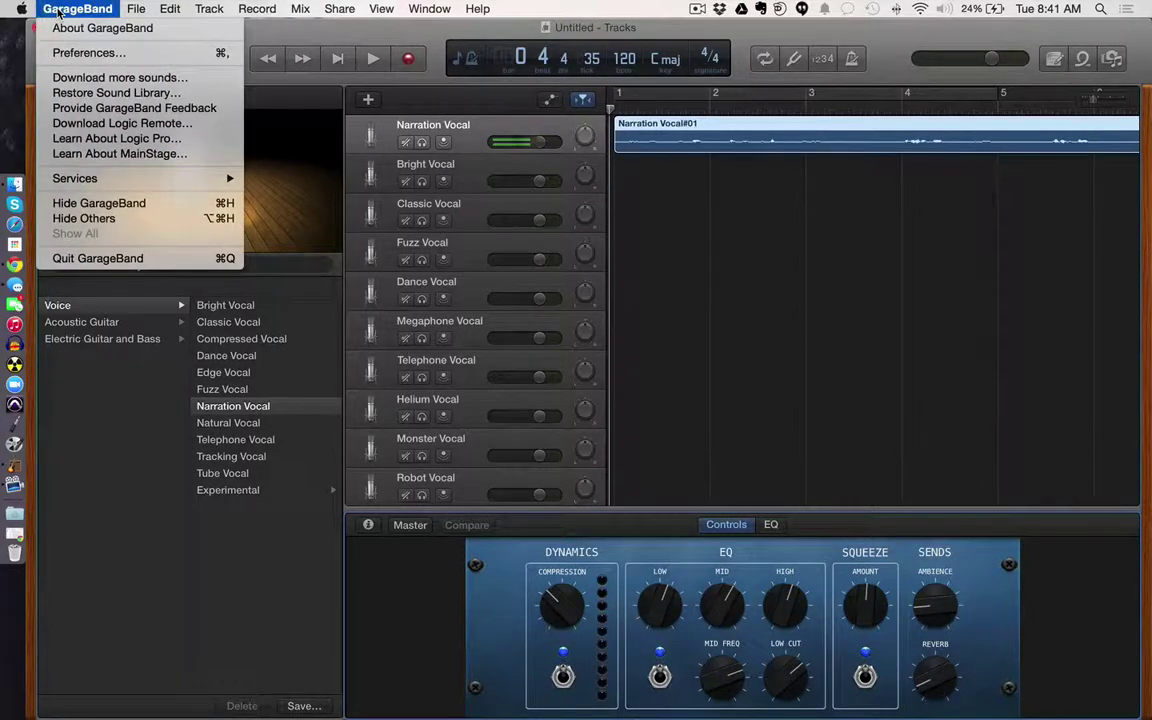
{"action": "left_click", "coordinate": [75, 55]}
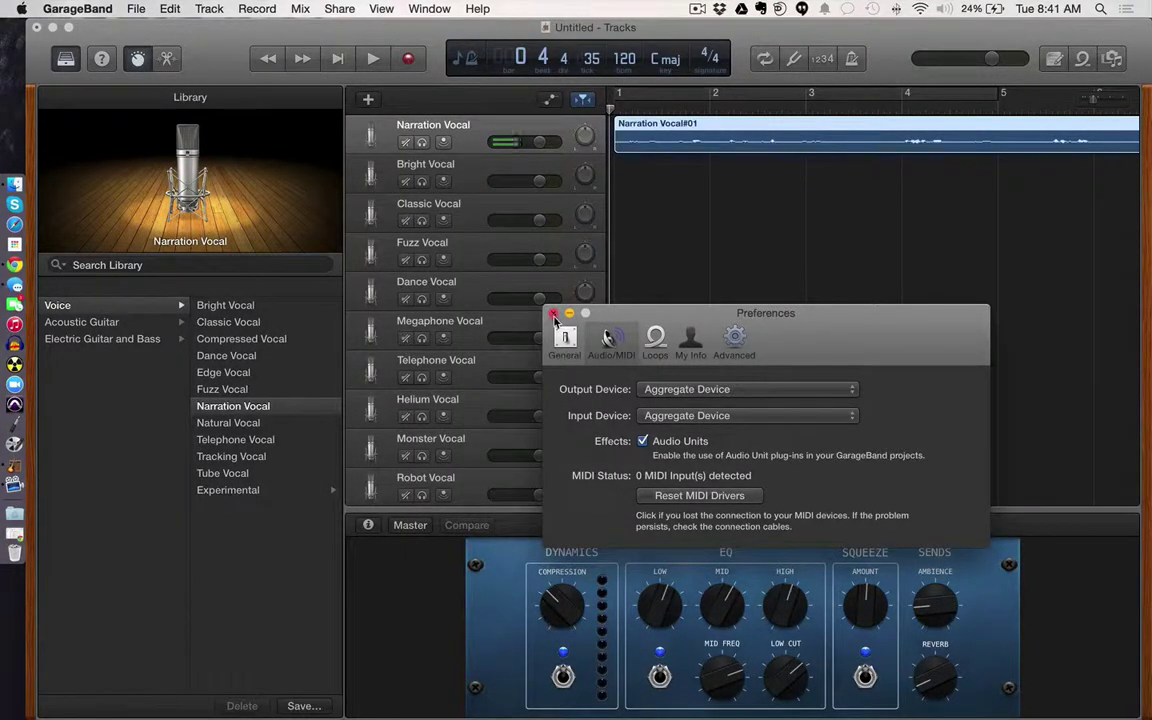
{"action": "left_click", "coordinate": [553, 314]}
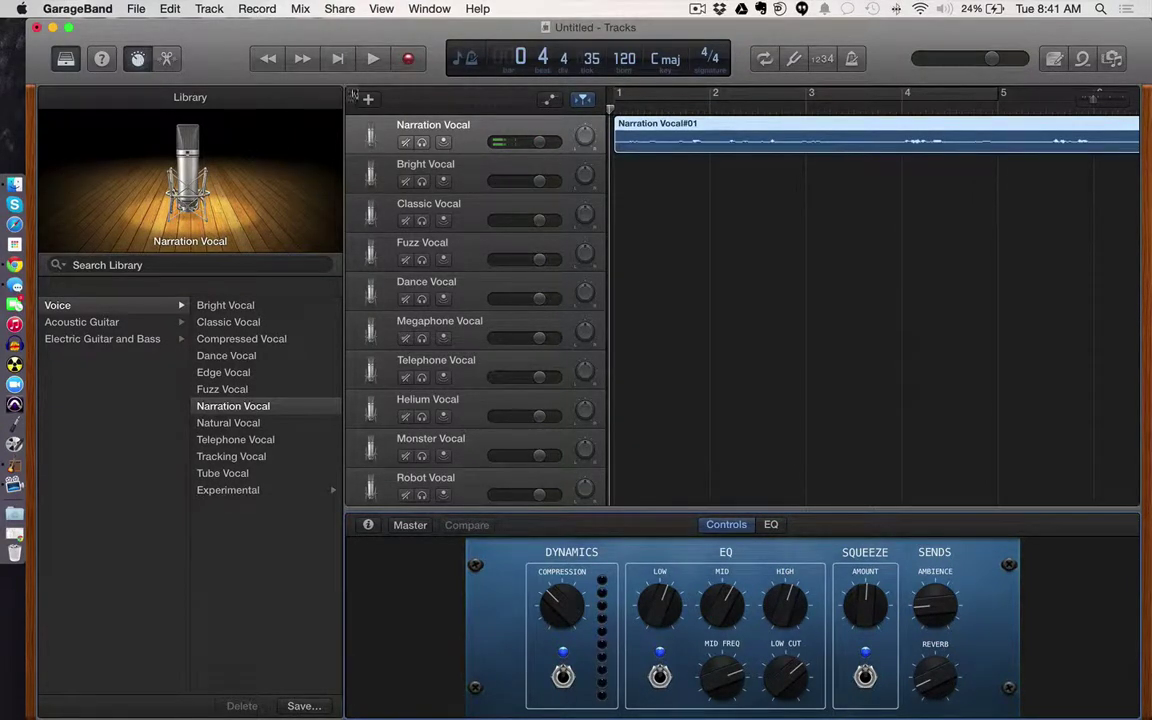
{"action": "left_click", "coordinate": [697, 10]}
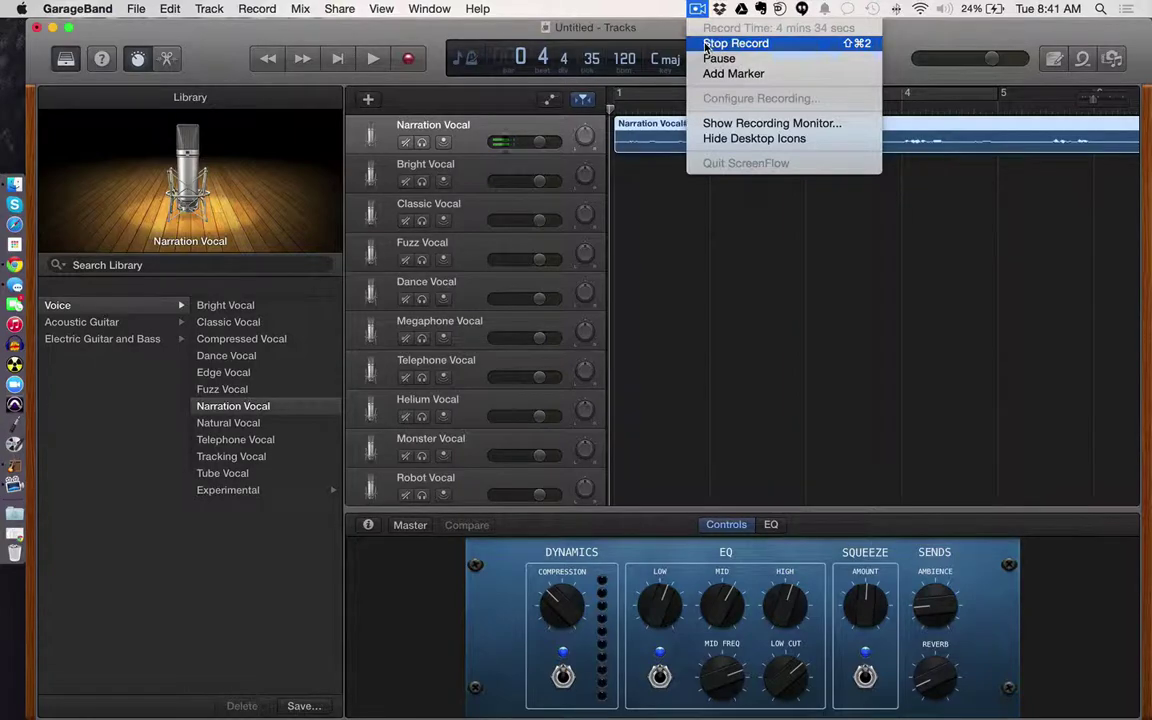
{"action": "left_click", "coordinate": [706, 44]}
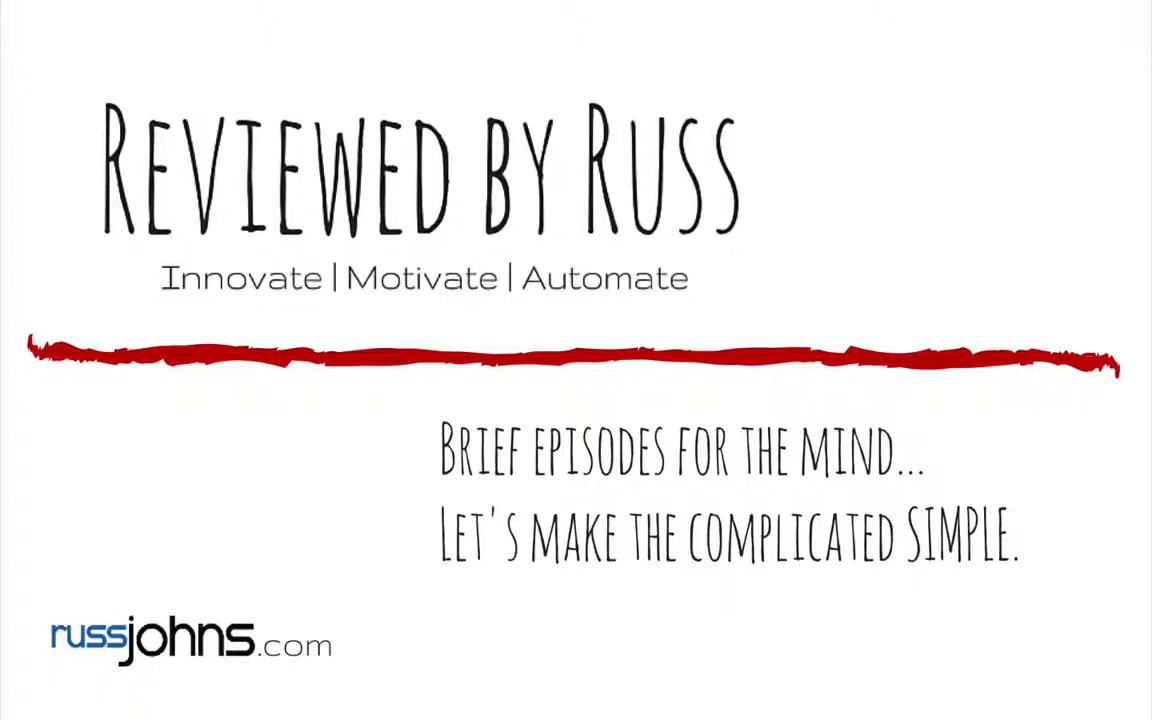